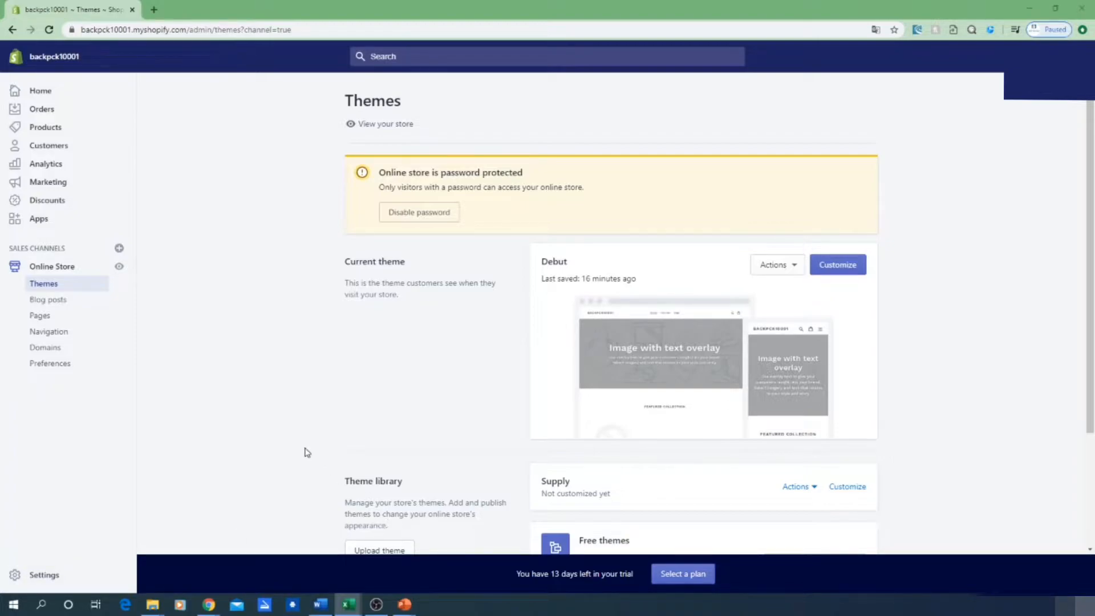
Open the list of pages belonging to the online store
{"action": "scroll", "coordinate": [305, 450], "scroll_direction": "down", "scroll_amount": 2}
{"action": "scroll", "coordinate": [253, 385], "scroll_direction": "up", "scroll_amount": 2}
{"action": "left_click", "coordinate": [69, 94]}
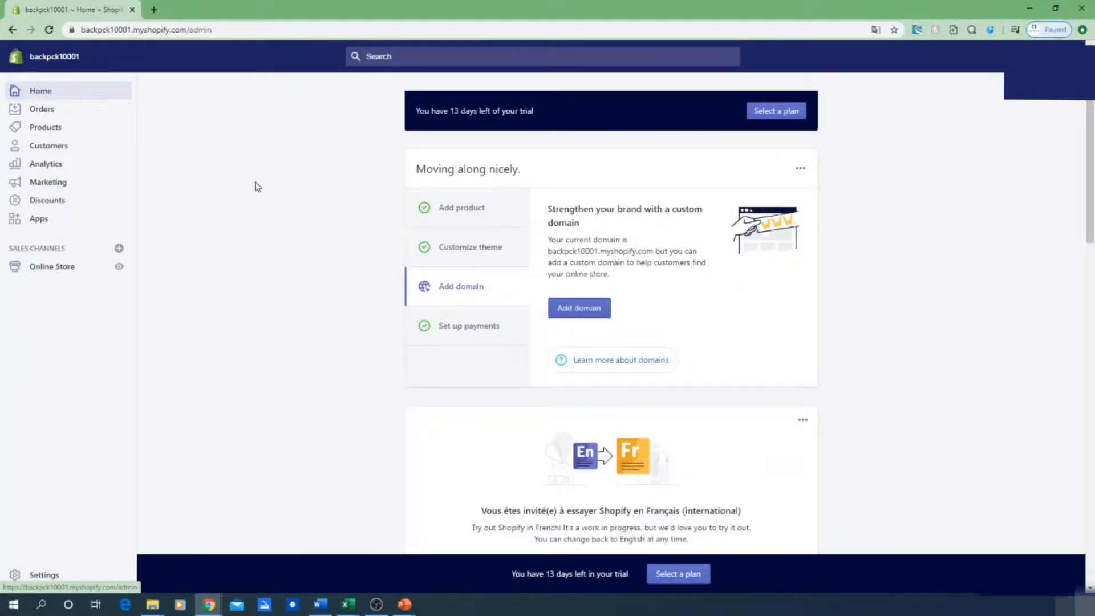
{"action": "left_click", "coordinate": [50, 272]}
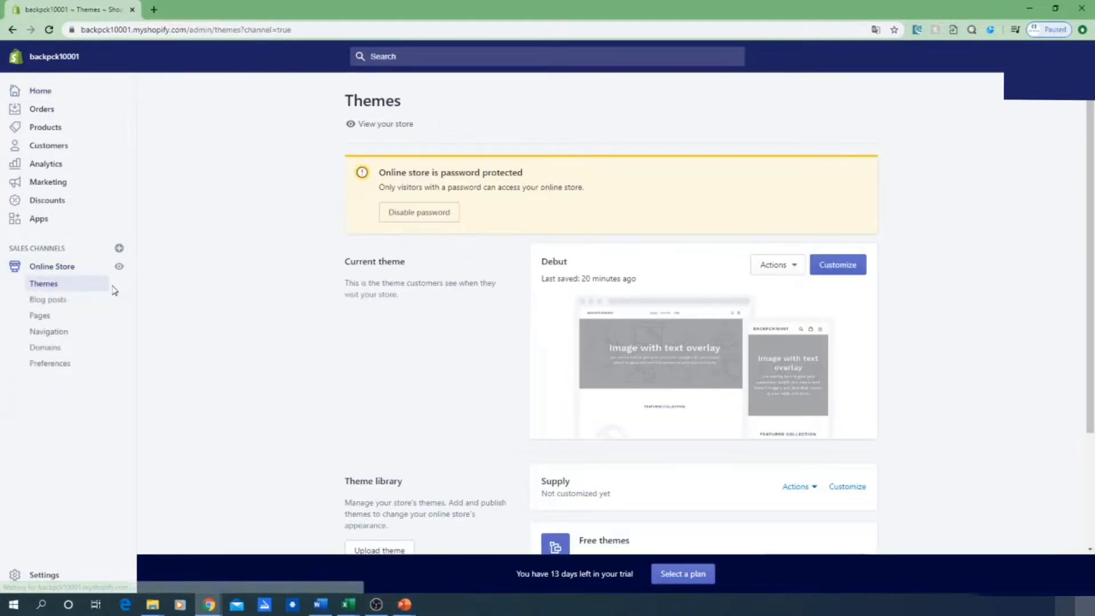
{"action": "left_click", "coordinate": [44, 319]}
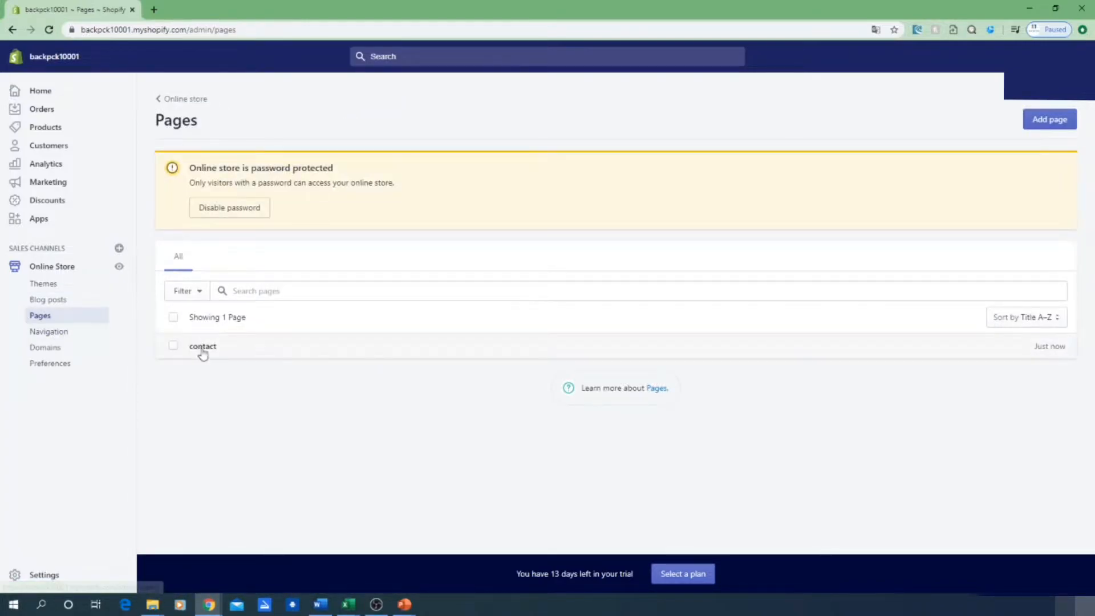
Delete the existing contact page from the online store's pages
{"action": "left_click", "coordinate": [173, 346]}
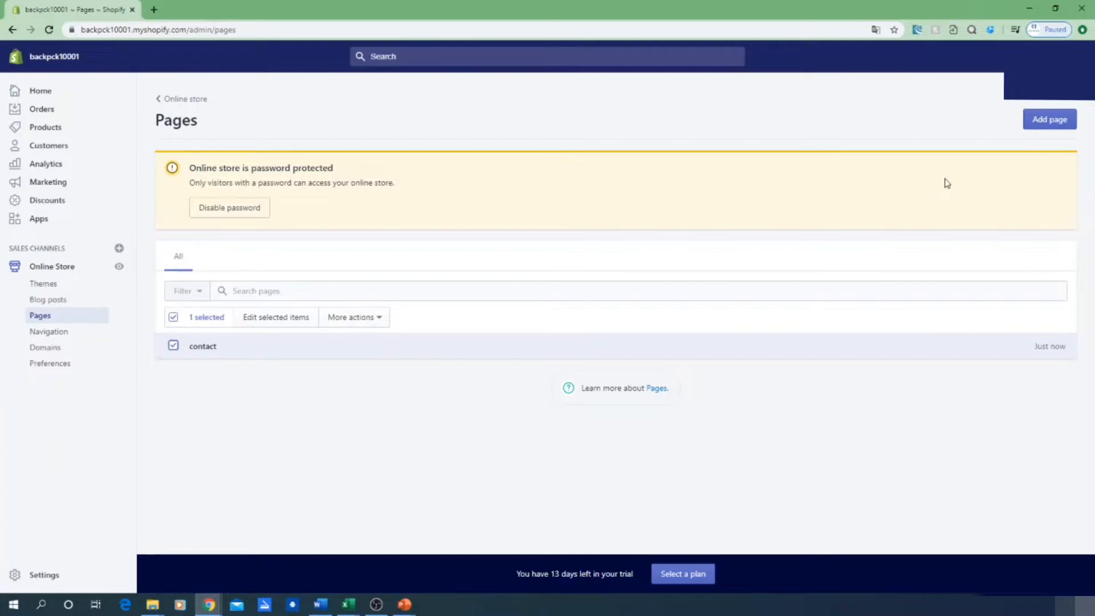
{"action": "left_click", "coordinate": [371, 318]}
{"action": "left_click", "coordinate": [346, 394]}
{"action": "left_click", "coordinate": [693, 361]}
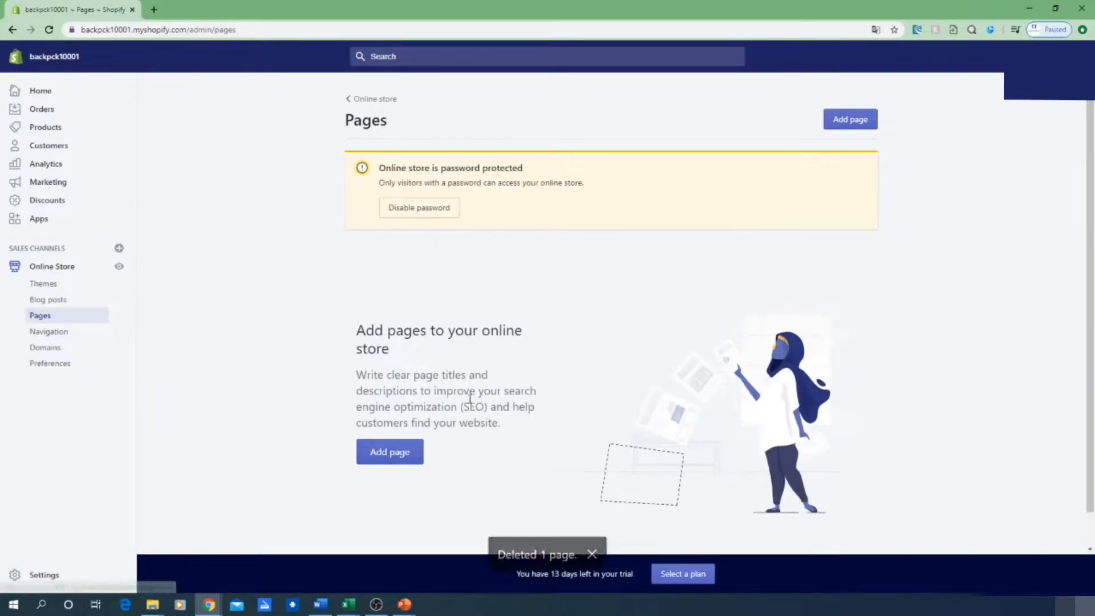
Add a new page titled "contact" with the content "if you have any questions contact us."
{"action": "left_click", "coordinate": [392, 462]}
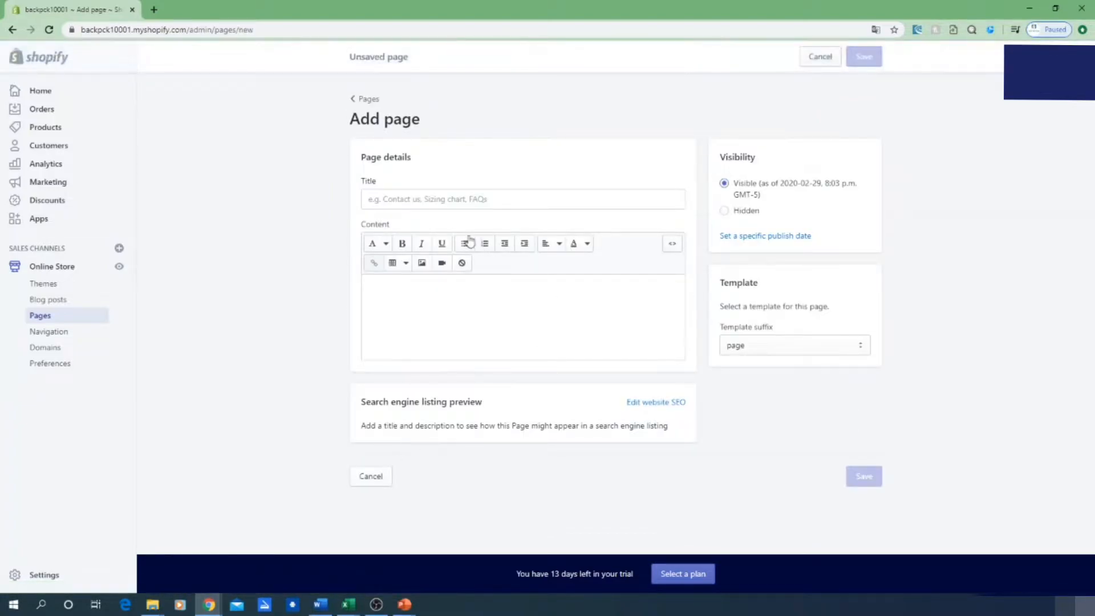
{"action": "left_click", "coordinate": [448, 200]}
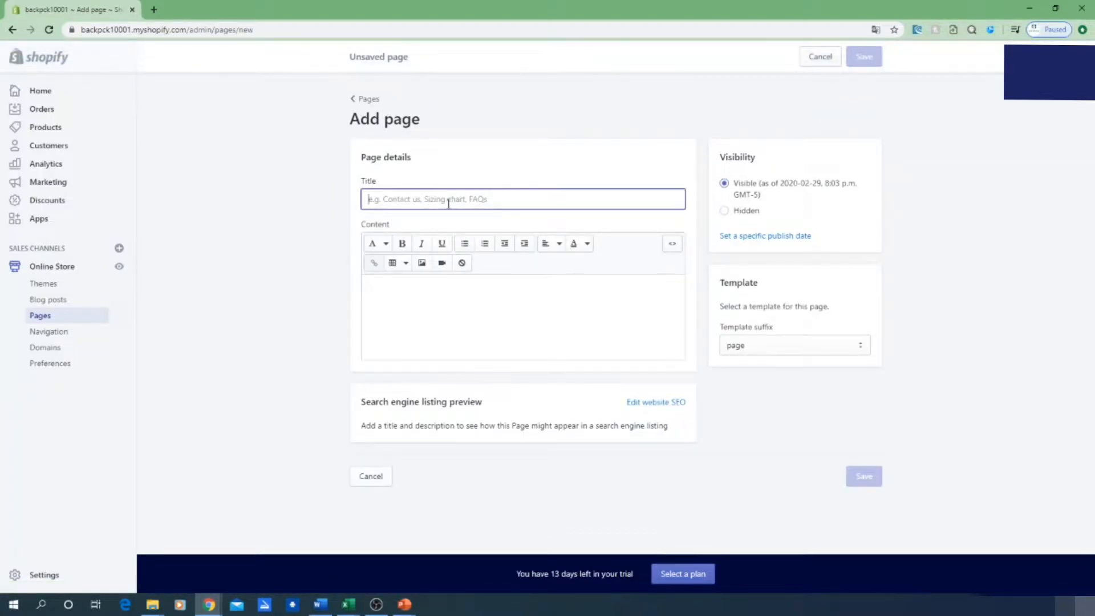
{"action": "type", "text": "contact"}
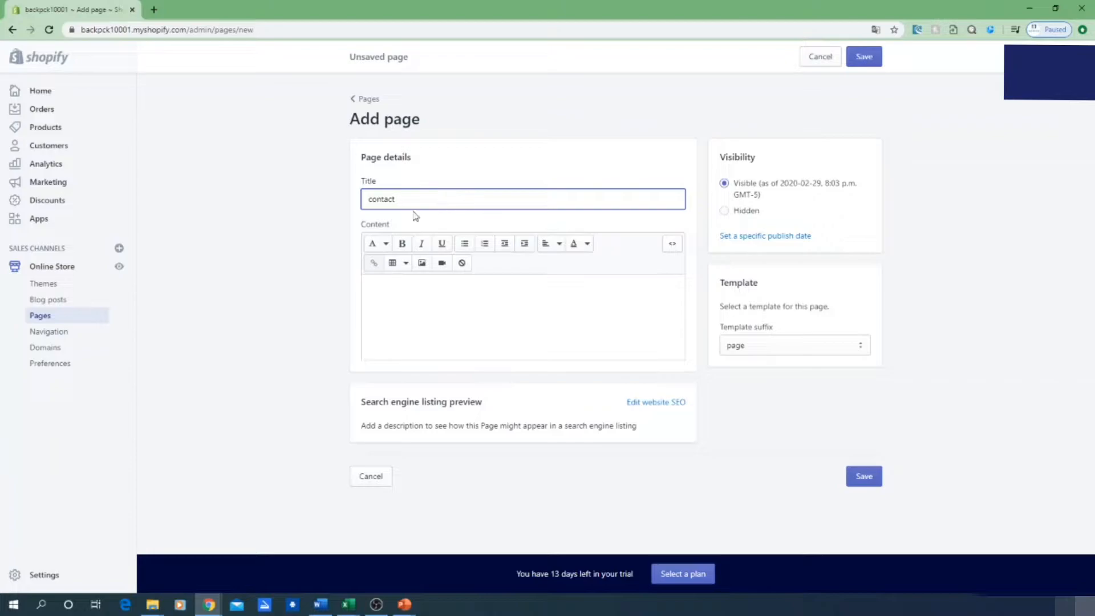
{"action": "left_click", "coordinate": [423, 286]}
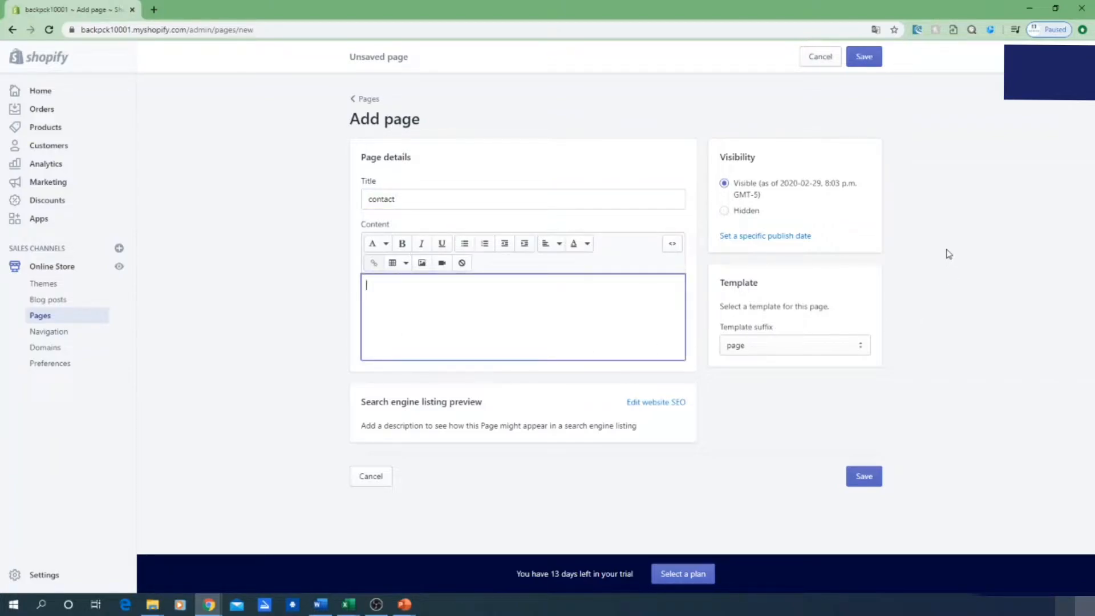
{"action": "type", "text": "If you have"}
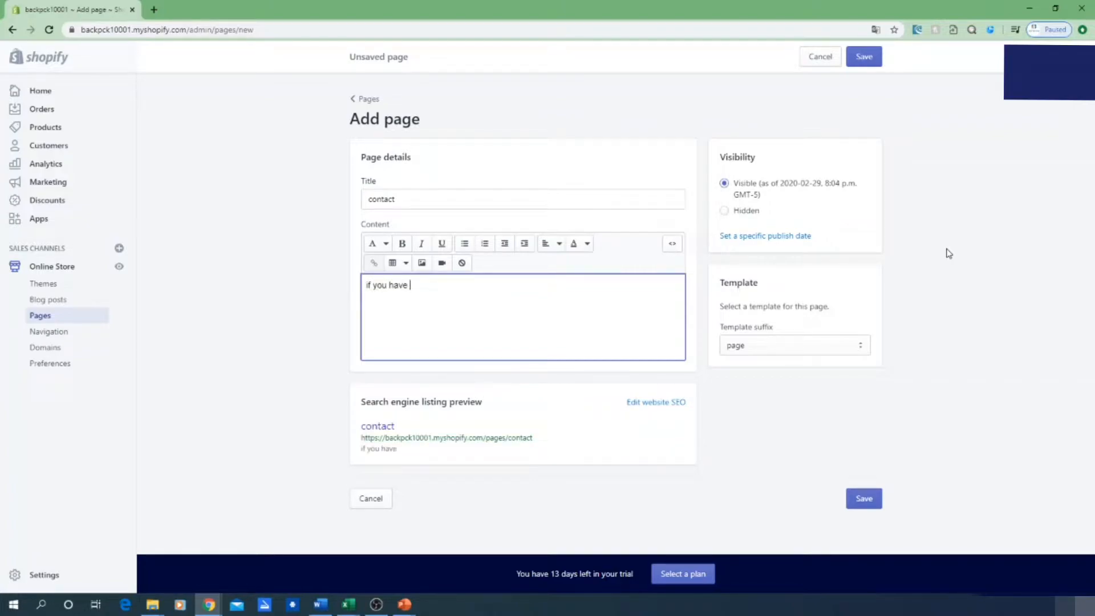
{"action": "type", "text": " any questions contact us."}
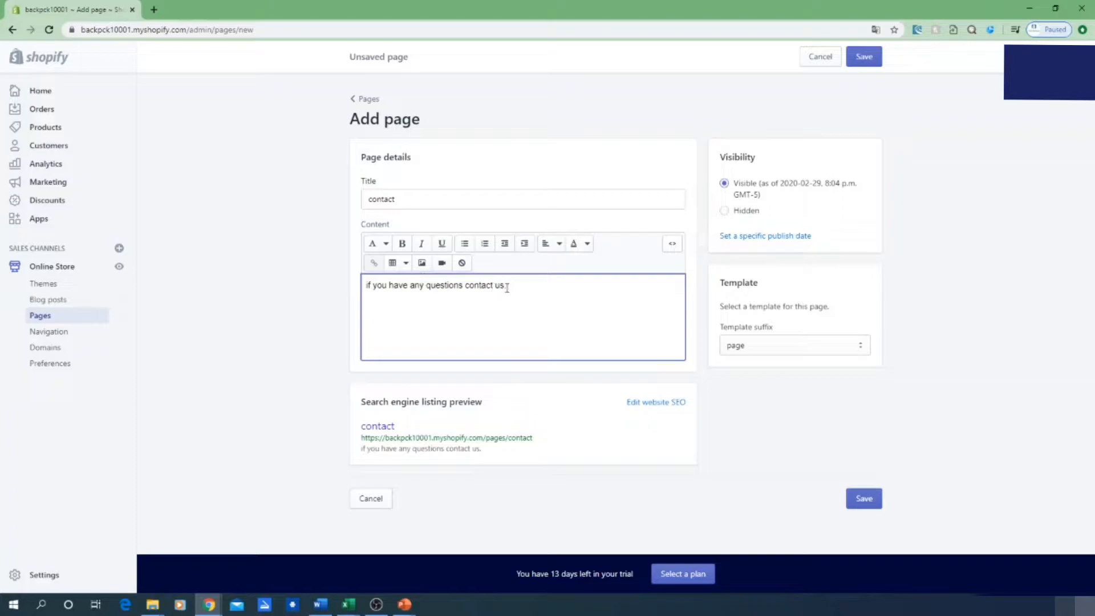
Set the new page's template suffix to page.contact and save the page
{"action": "left_click", "coordinate": [744, 348]}
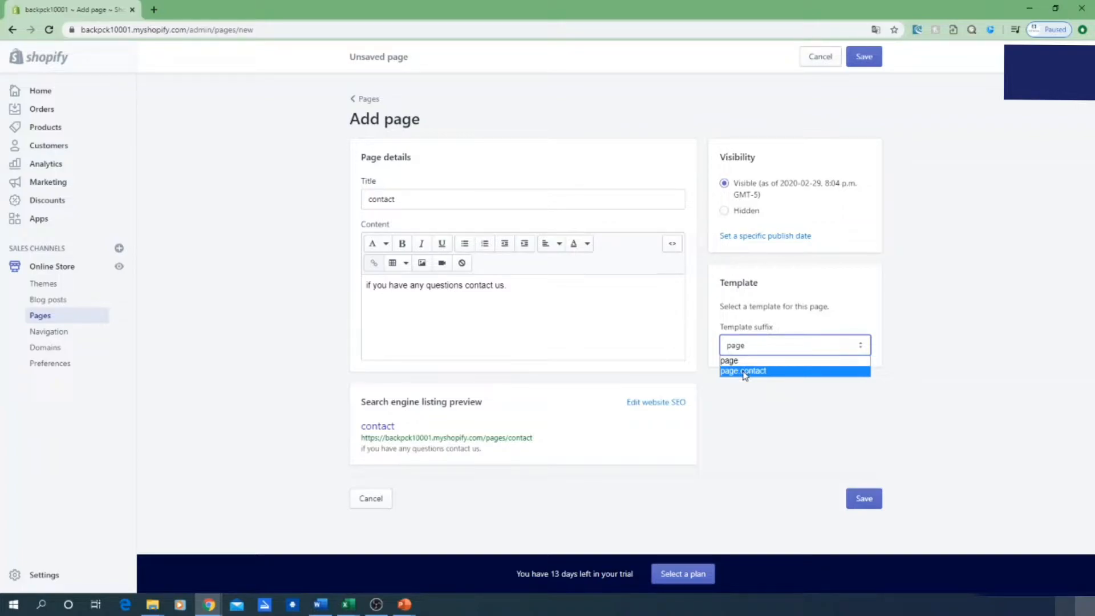
{"action": "left_click", "coordinate": [744, 372]}
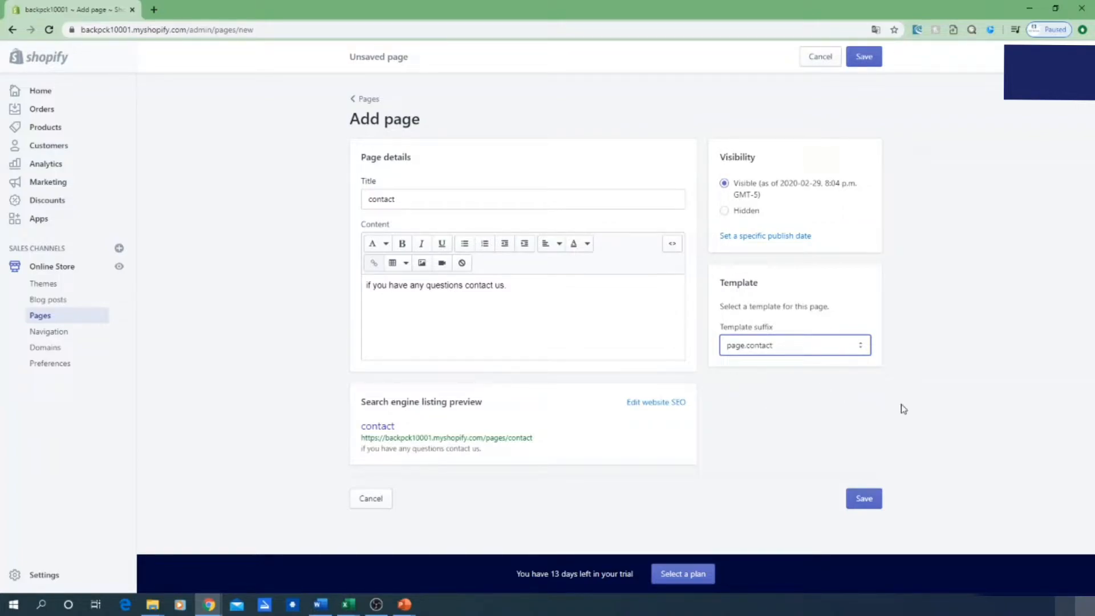
{"action": "left_click", "coordinate": [873, 501]}
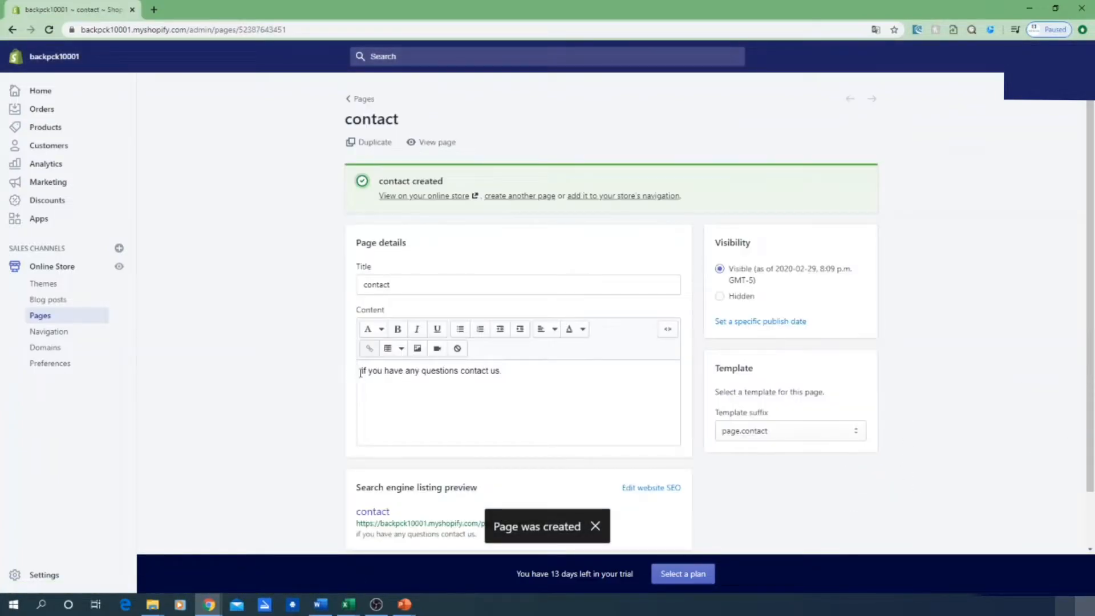
Capitalize the first word of the contact page's content to "If" and save the page
{"action": "left_click", "coordinate": [363, 372]}
{"action": "left_click", "coordinate": [459, 349]}
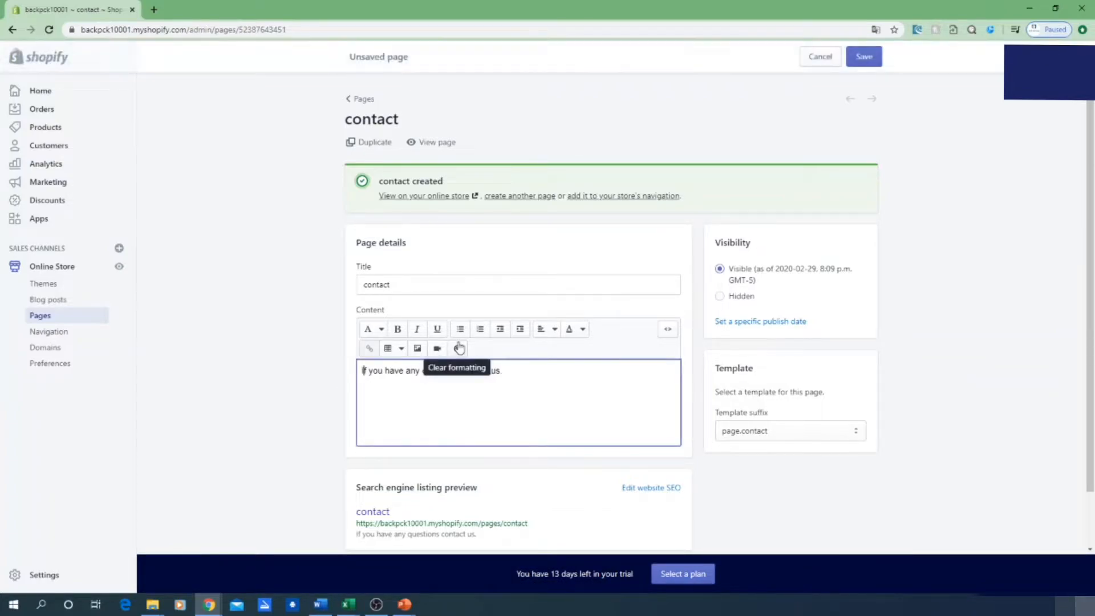
{"action": "left_click", "coordinate": [864, 56]}
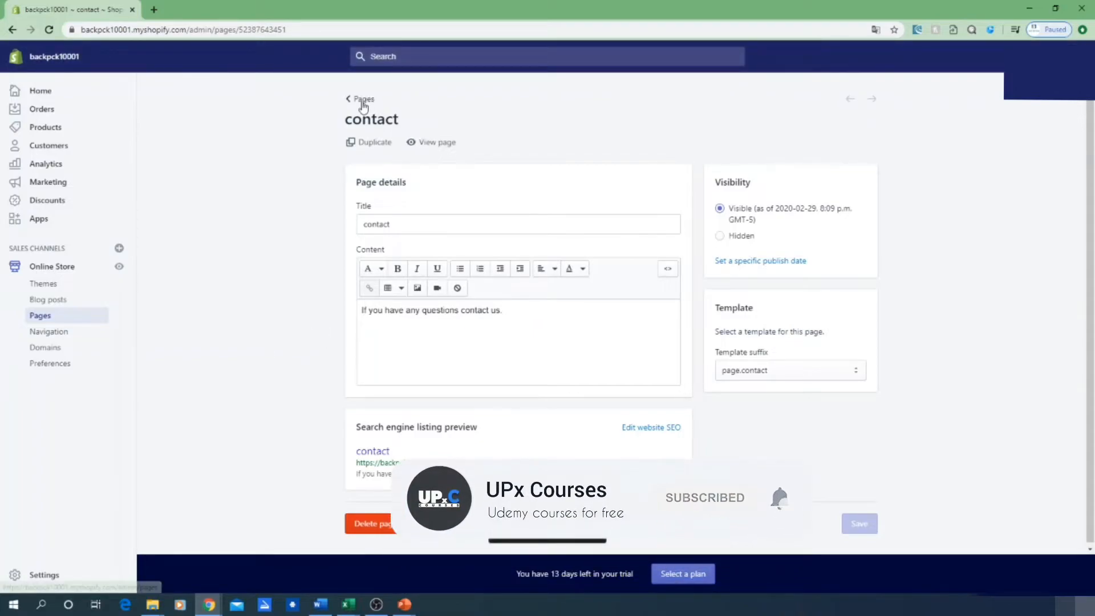
Start a new menu item in the store's Main menu and name it "Contact"
{"action": "left_click", "coordinate": [362, 100]}
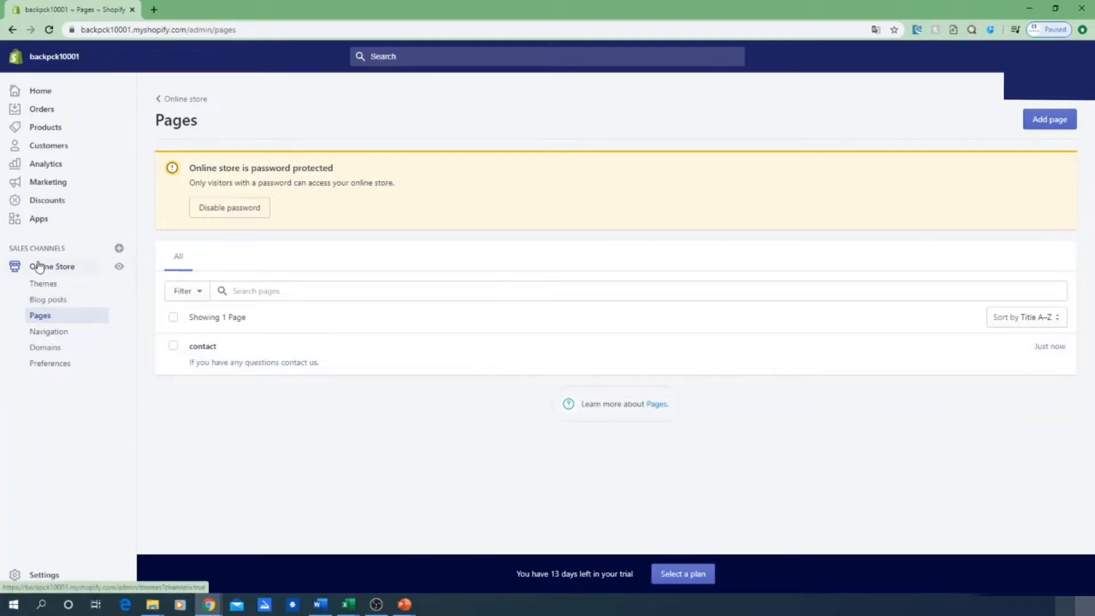
{"action": "left_click", "coordinate": [34, 334]}
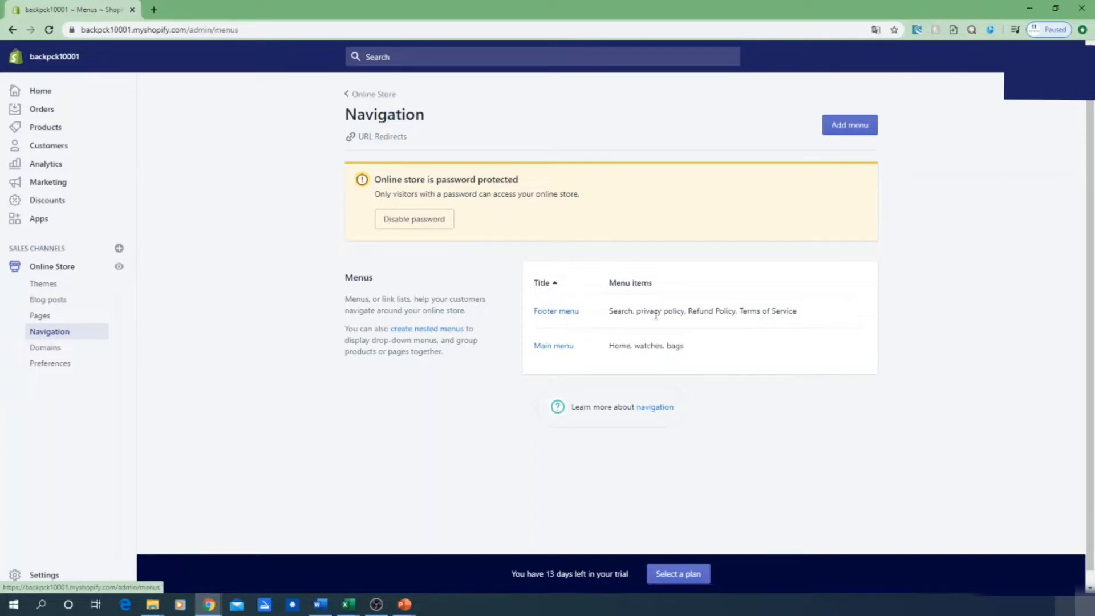
{"action": "left_click", "coordinate": [552, 346]}
{"action": "left_click", "coordinate": [363, 370]}
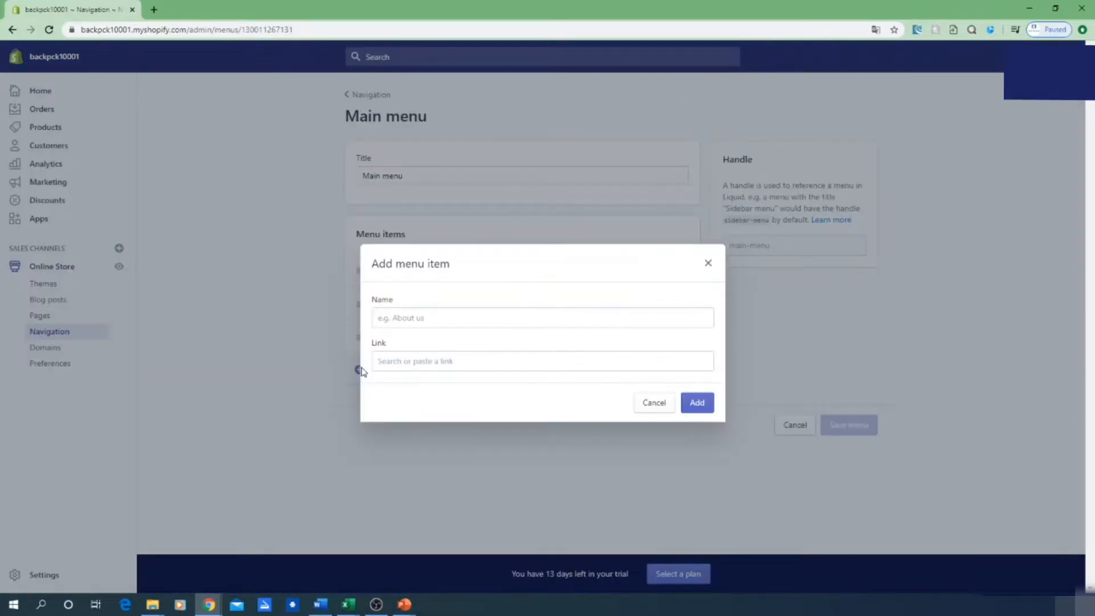
{"action": "left_click", "coordinate": [449, 317]}
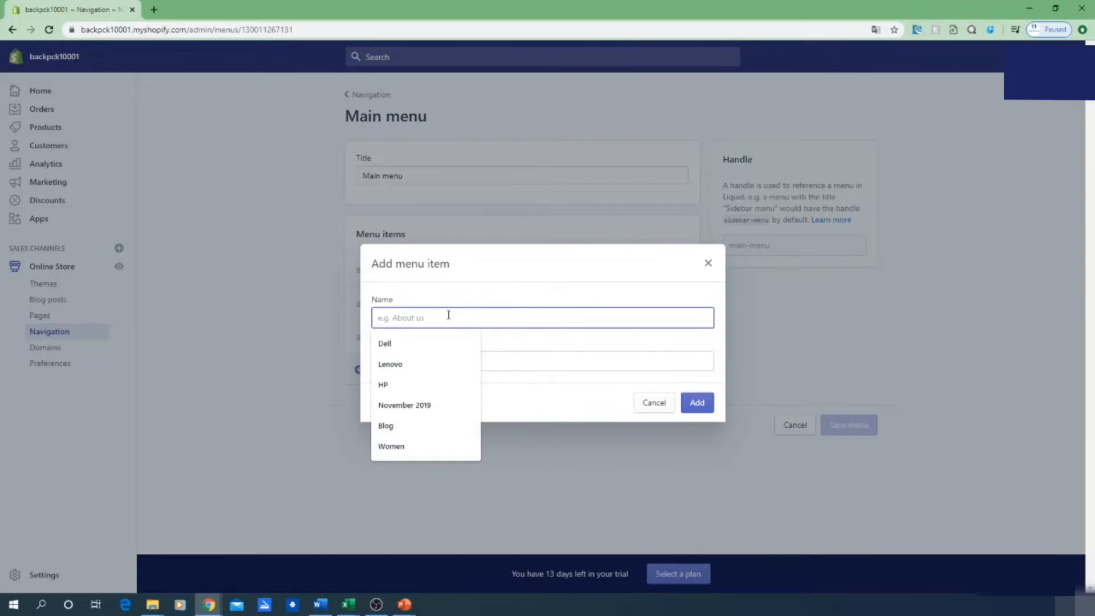
{"action": "type", "text": "co"}
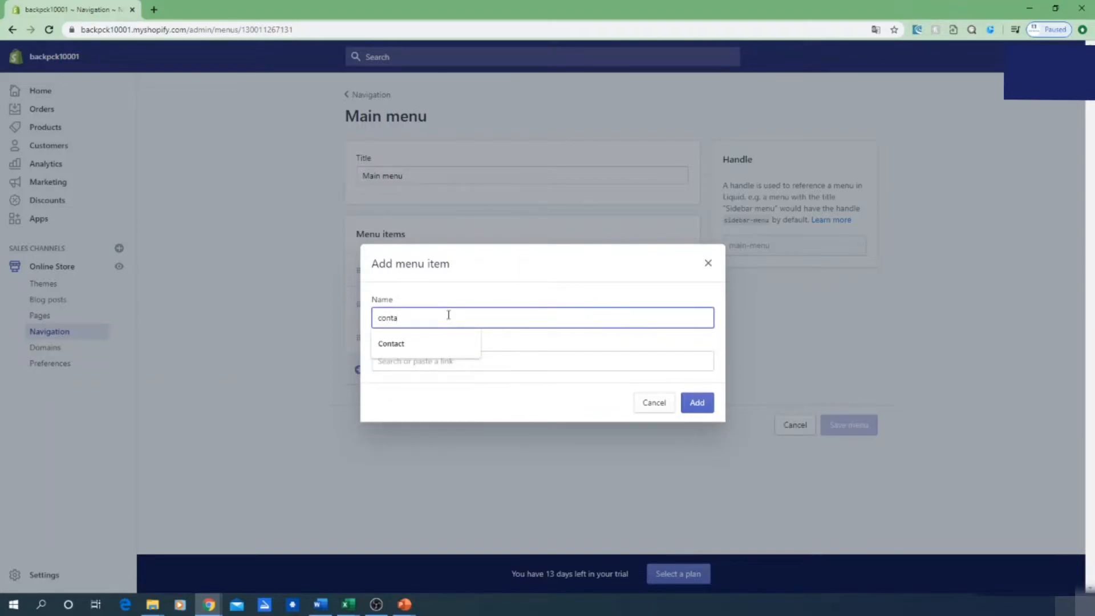
{"action": "type", "text": "nta"}
{"action": "left_click", "coordinate": [418, 343]}
Link the new Main menu item to the contact page, add it, and save the menu
{"action": "left_click", "coordinate": [406, 361]}
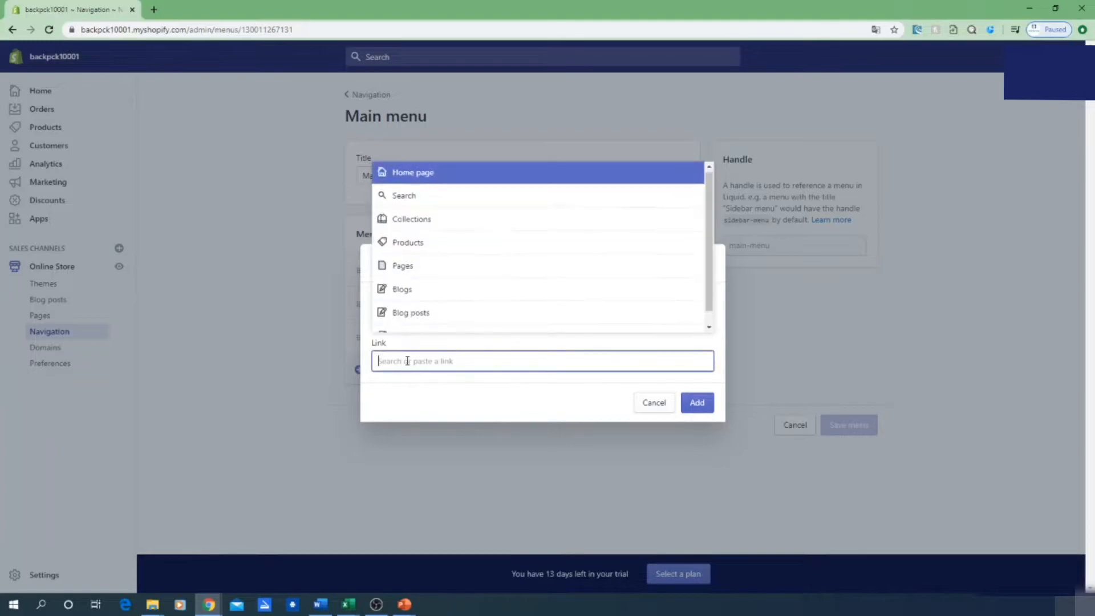
{"action": "scroll", "coordinate": [462, 317], "scroll_direction": "down", "scroll_amount": 1}
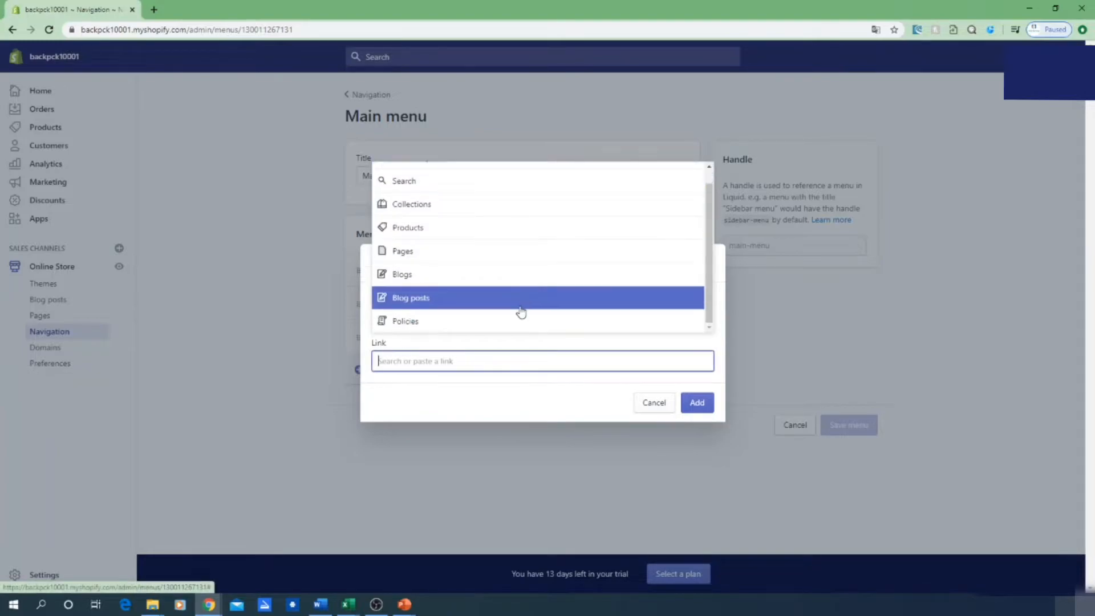
{"action": "left_click", "coordinate": [469, 253]}
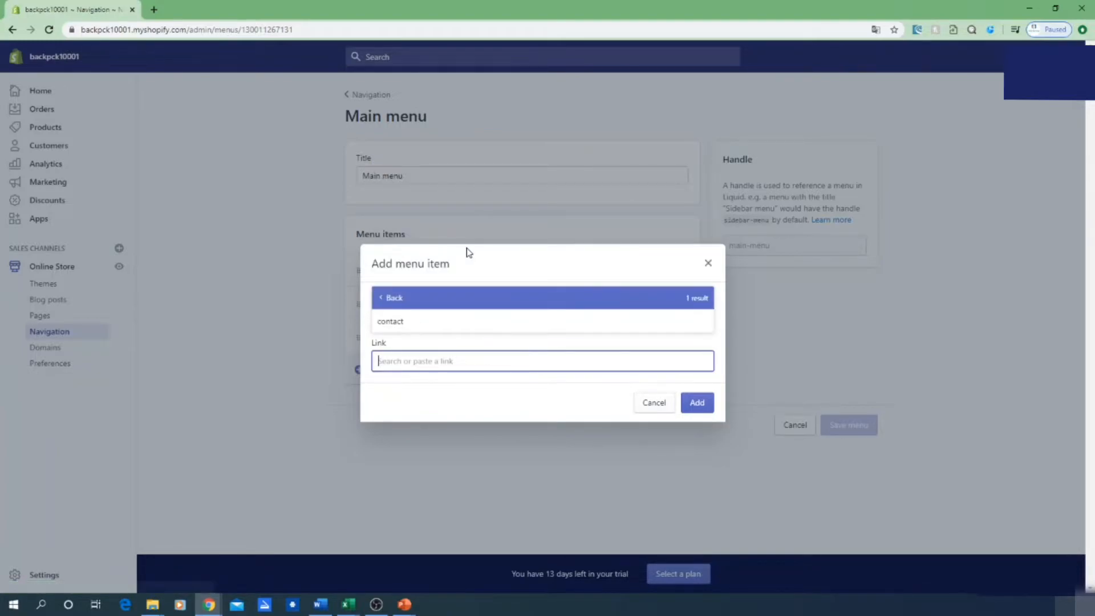
{"action": "left_click", "coordinate": [397, 323]}
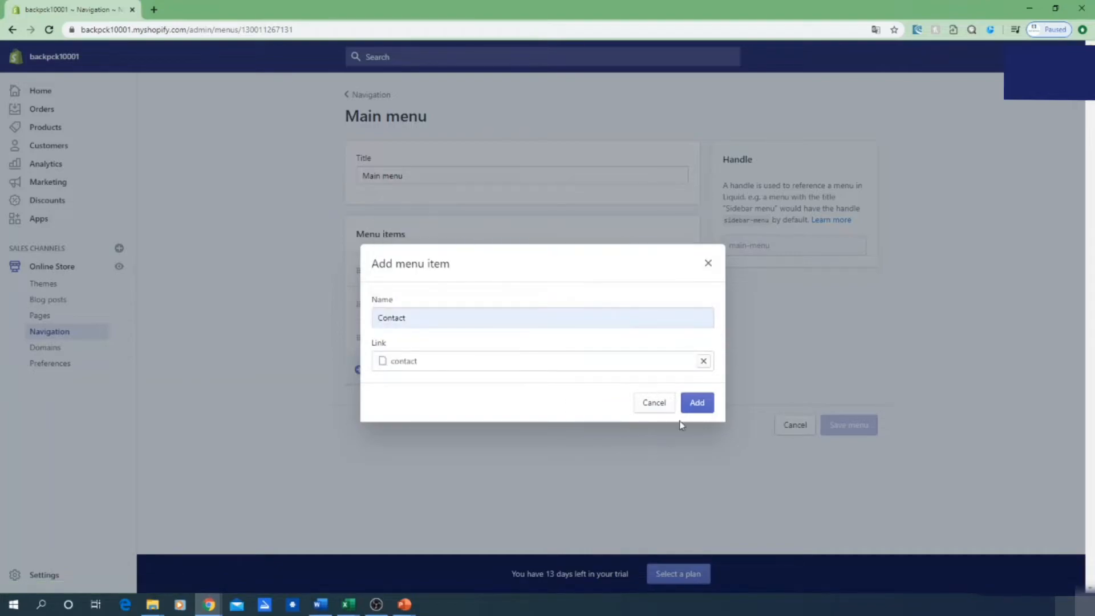
{"action": "left_click", "coordinate": [701, 410]}
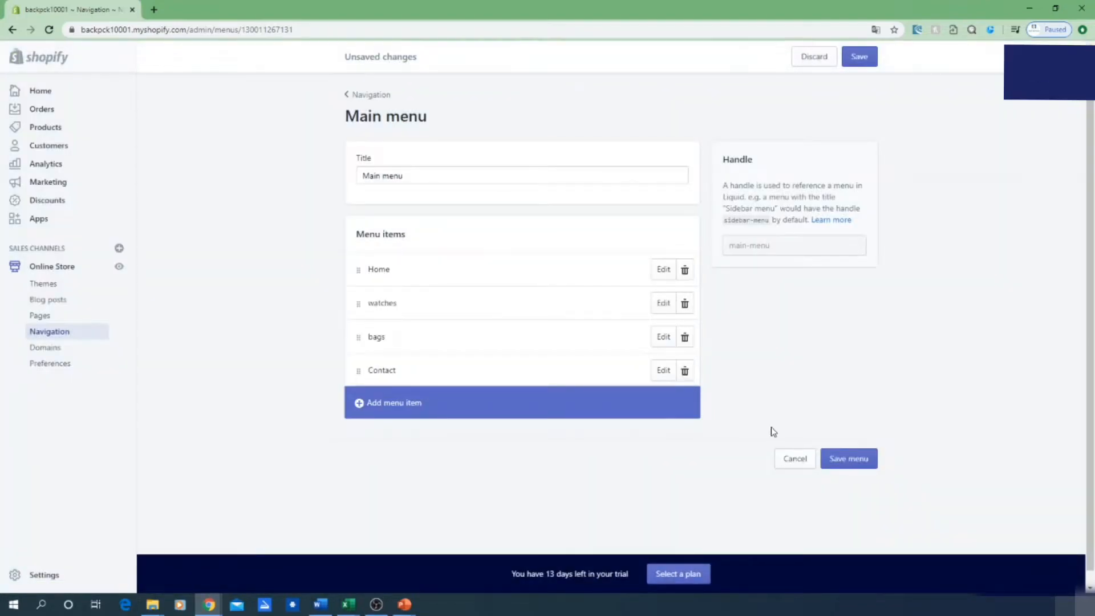
{"action": "left_click", "coordinate": [864, 464]}
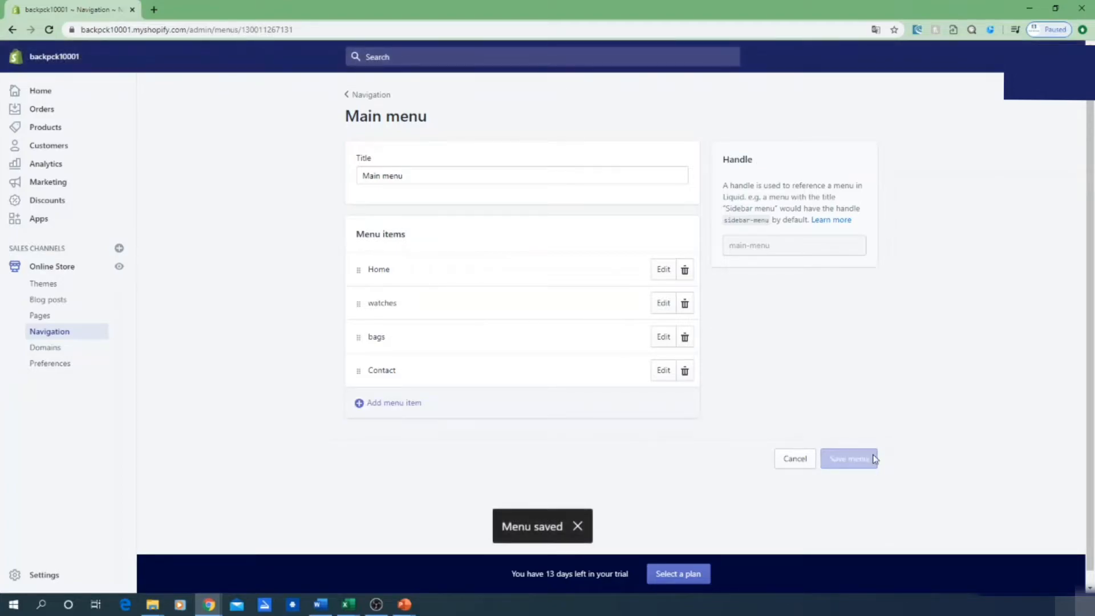
Start a new menu item in the store's Footer menu and name it "Contact"
{"action": "left_click", "coordinate": [357, 98]}
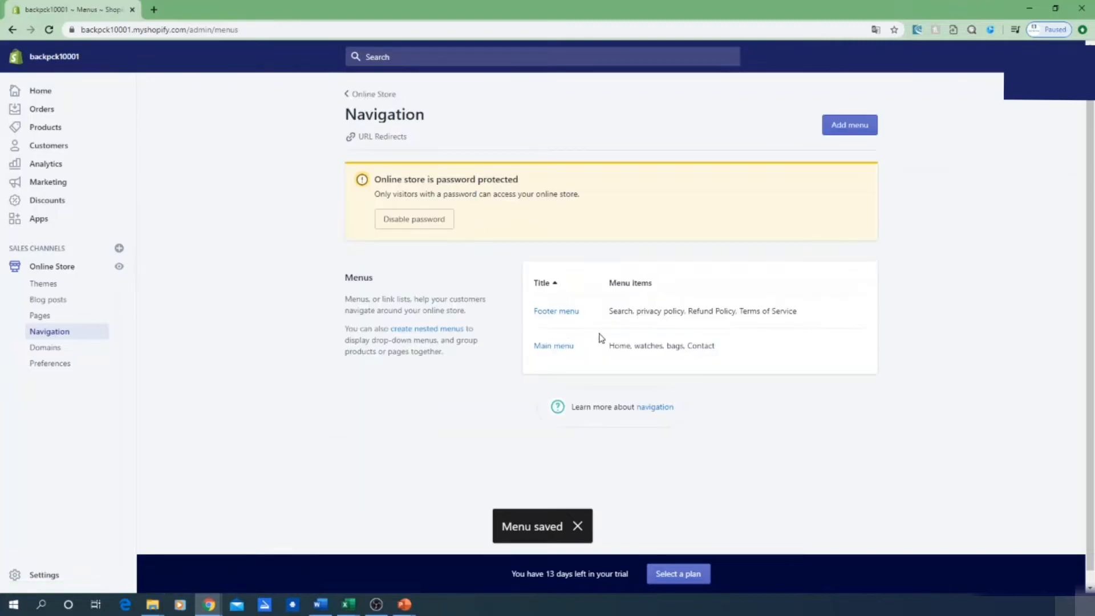
{"action": "left_click", "coordinate": [560, 313]}
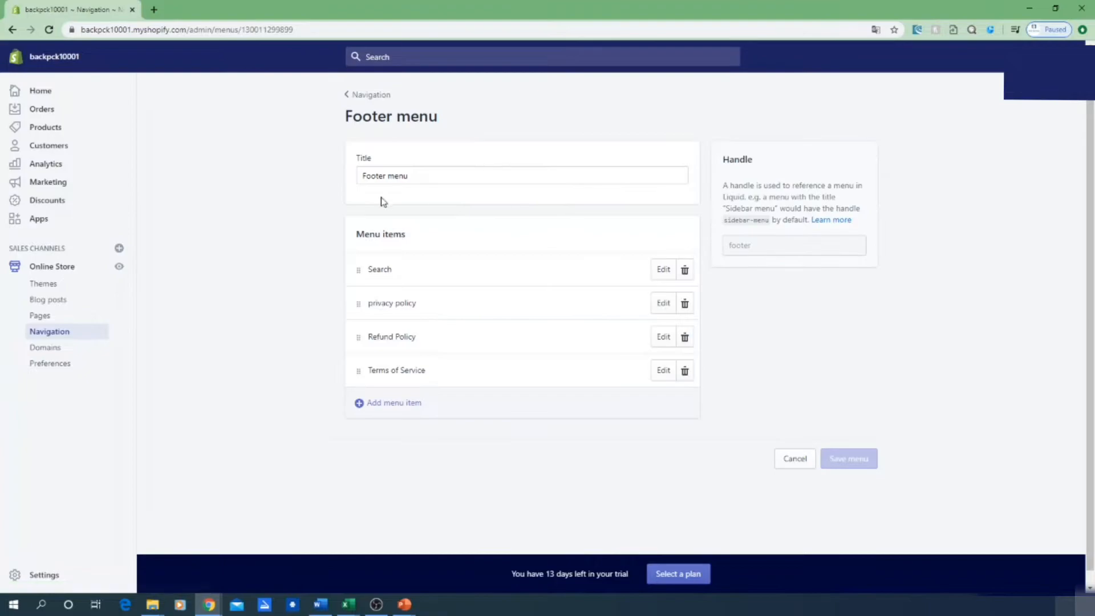
{"action": "left_click", "coordinate": [362, 406]}
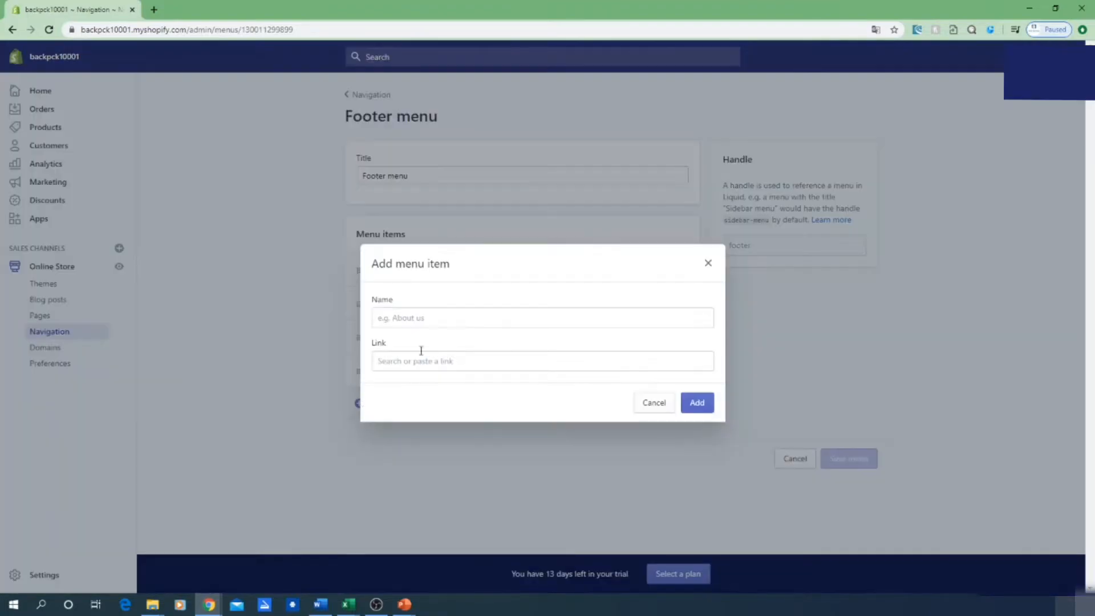
{"action": "left_click", "coordinate": [459, 317]}
{"action": "type", "text": "c"}
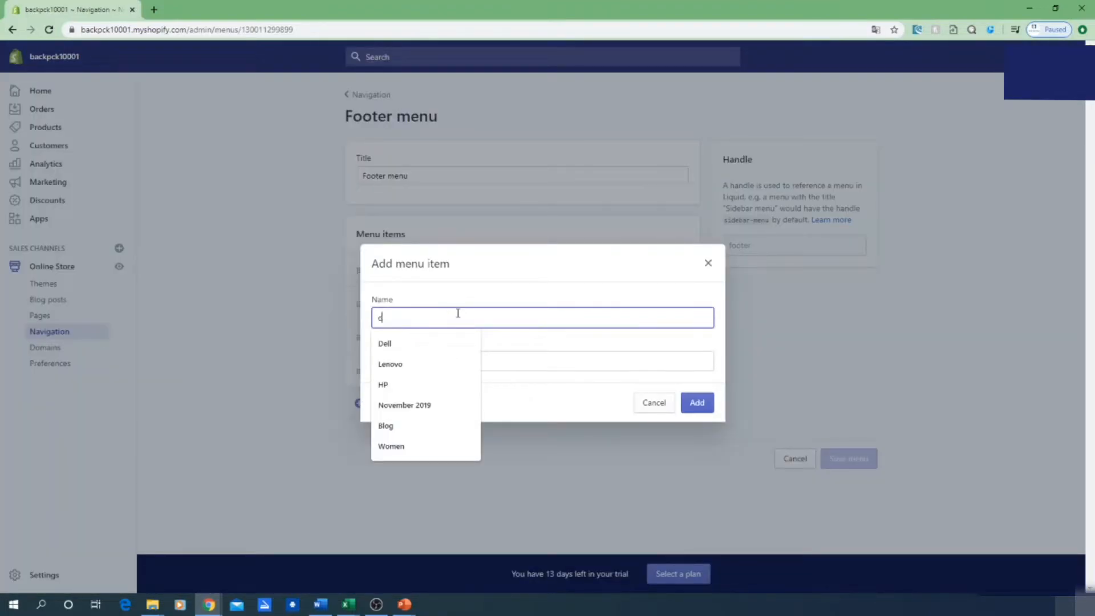
{"action": "type", "text": "ont"}
{"action": "left_click", "coordinate": [440, 343]}
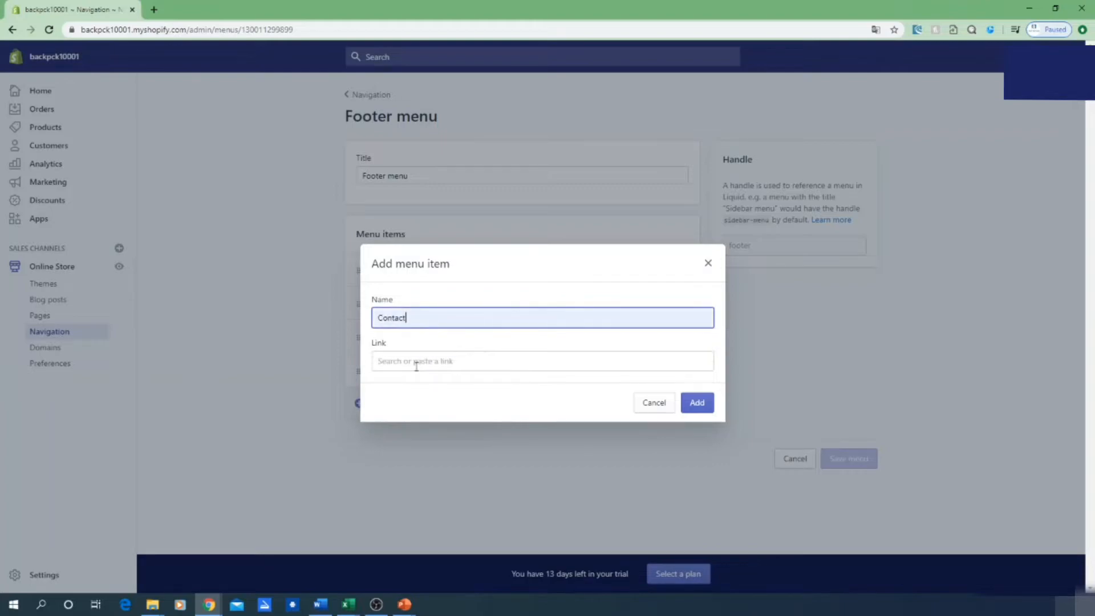
Link the new Footer menu item to the contact page and add it to the menu
{"action": "left_click", "coordinate": [415, 361]}
{"action": "scroll", "coordinate": [446, 315], "scroll_direction": "down", "scroll_amount": 1}
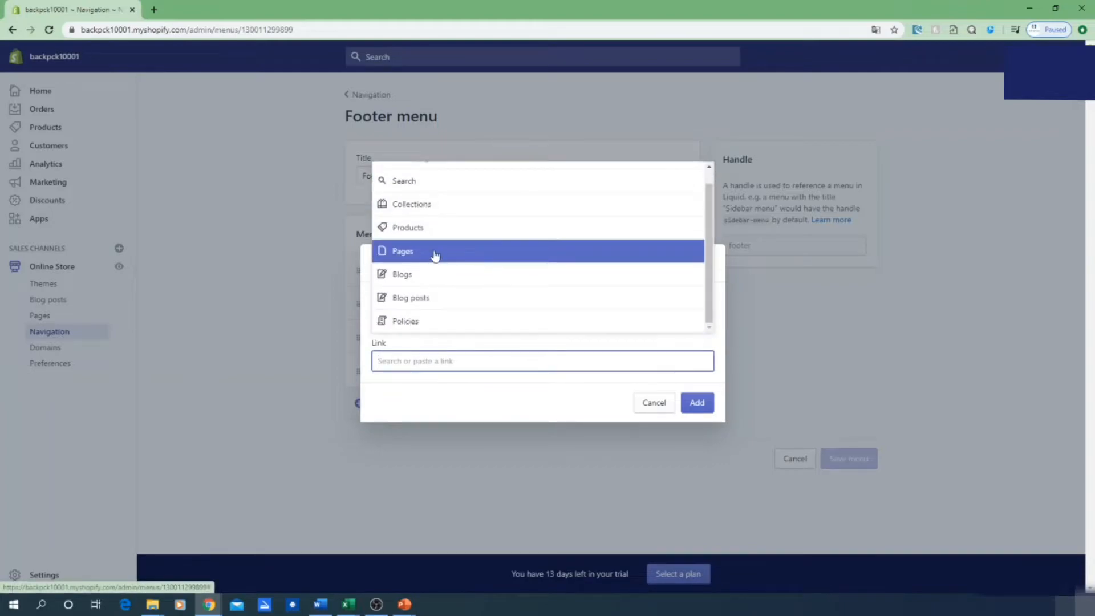
{"action": "left_click", "coordinate": [435, 252]}
{"action": "left_click", "coordinate": [478, 323]}
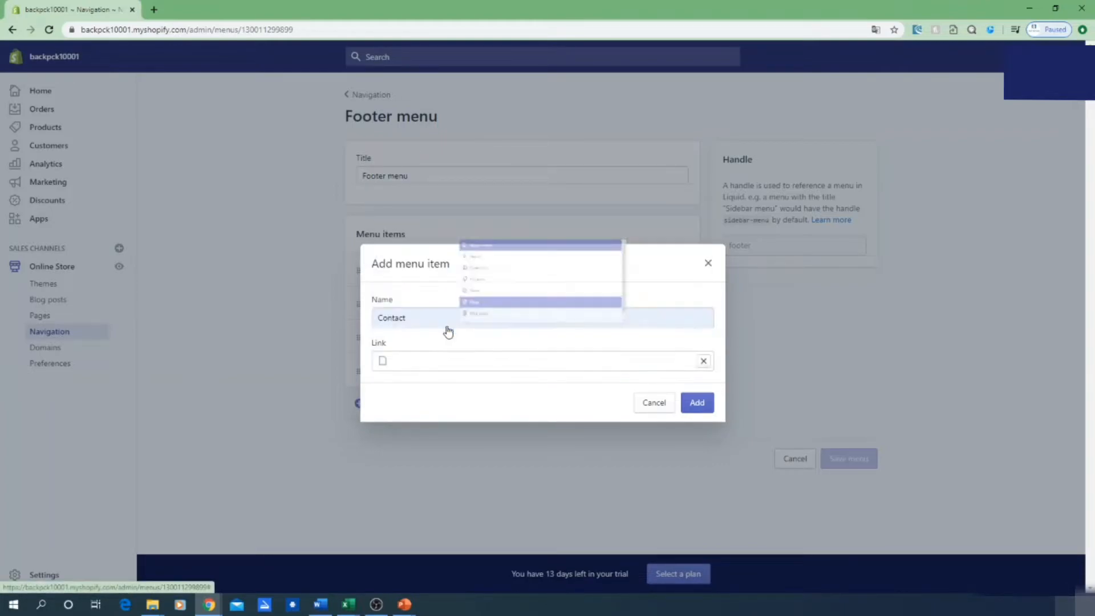
{"action": "left_click", "coordinate": [698, 404]}
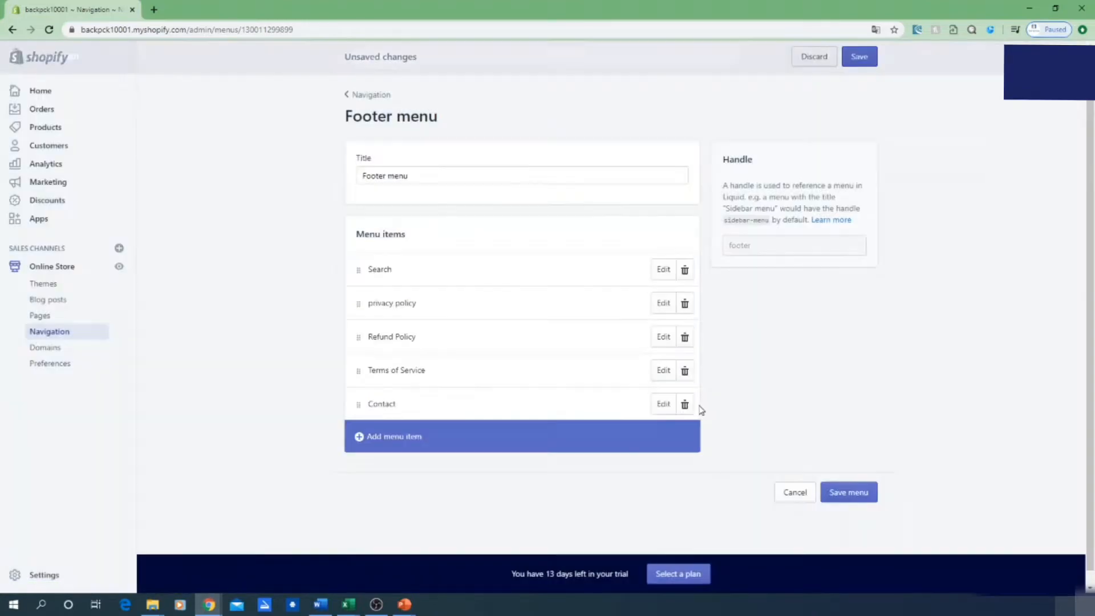
Save the Footer menu and return to the store's list of navigation menus
{"action": "left_click", "coordinate": [857, 493]}
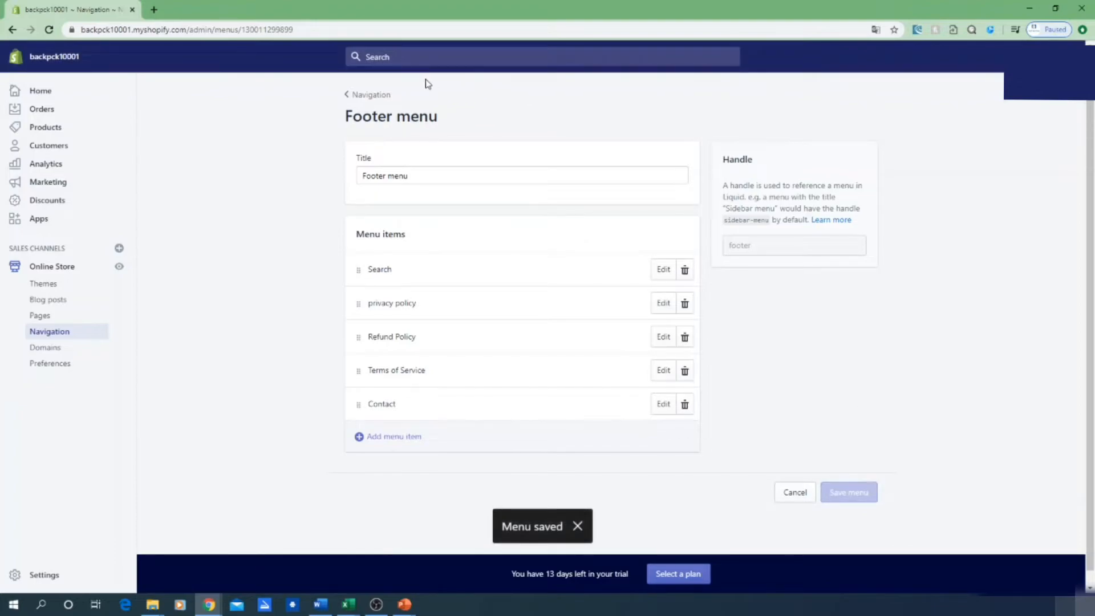
{"action": "left_click", "coordinate": [371, 96]}
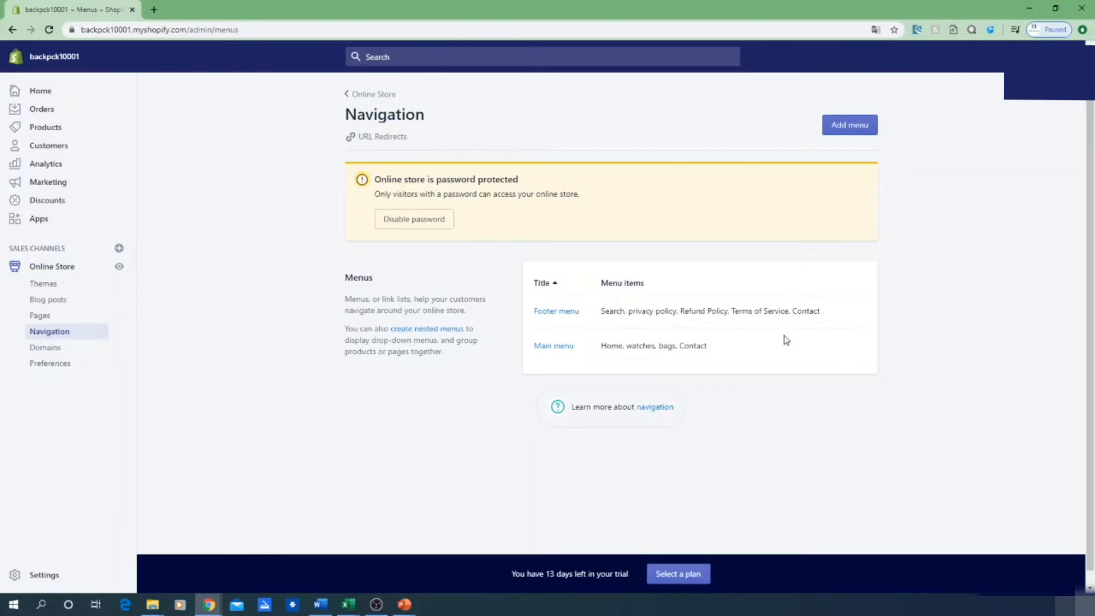
Open the Debut theme for customization and preview the Contact page through the store's main menu link
{"action": "left_click", "coordinate": [51, 275]}
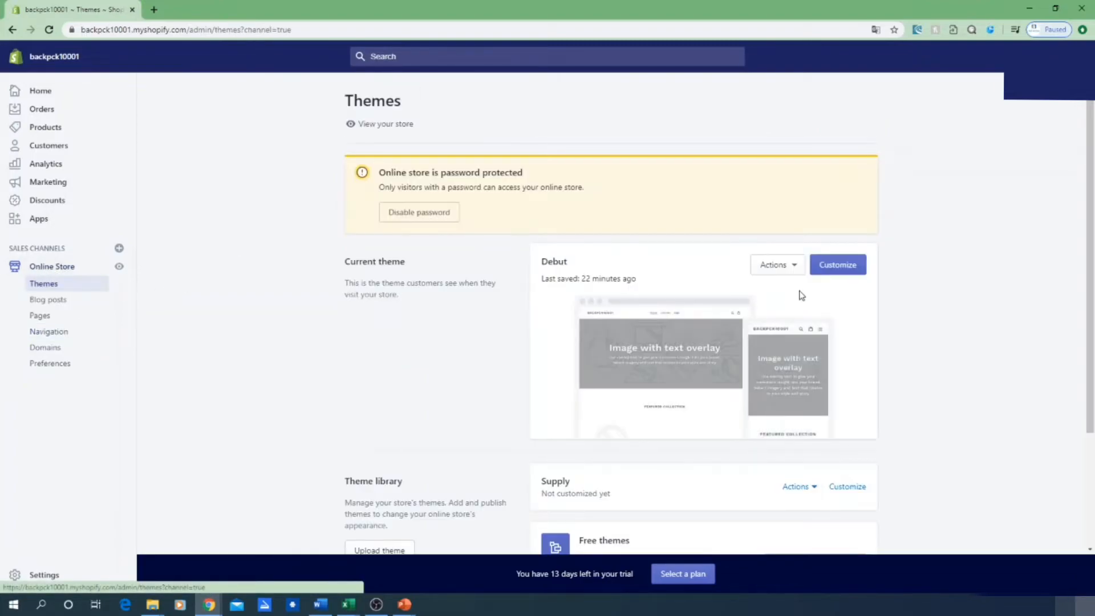
{"action": "left_click", "coordinate": [839, 267]}
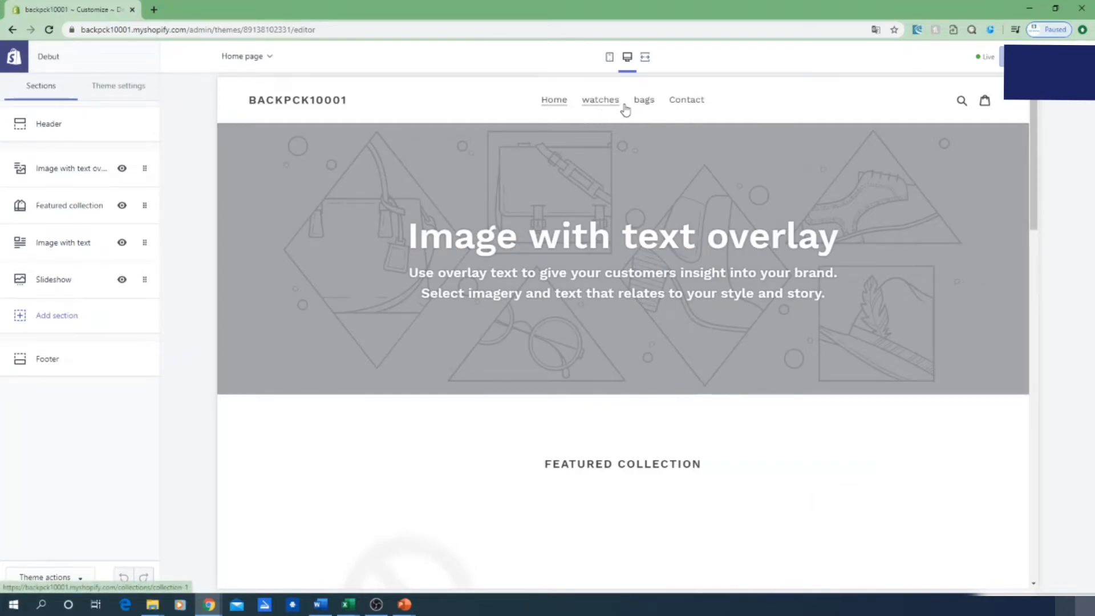
{"action": "left_click", "coordinate": [687, 101]}
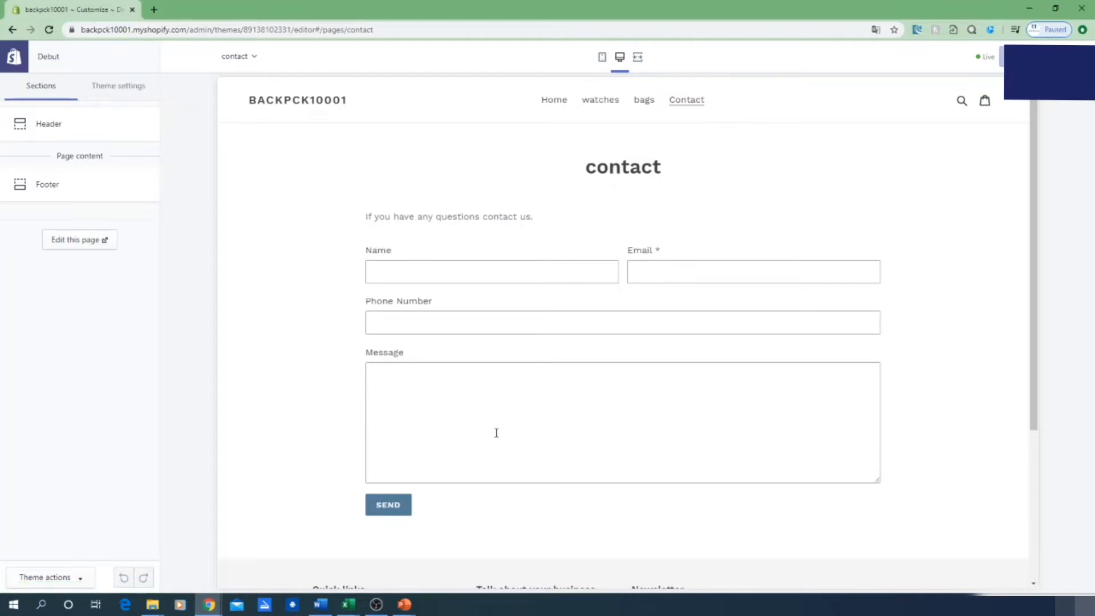
Examine the contact page's intro text, form fields and footer links in the preview, and leave the theme editor
{"action": "left_click", "coordinate": [443, 267]}
{"action": "left_click", "coordinate": [455, 236]}
{"action": "left_click", "coordinate": [681, 277]}
{"action": "left_click", "coordinate": [431, 320]}
{"action": "left_click", "coordinate": [525, 391]}
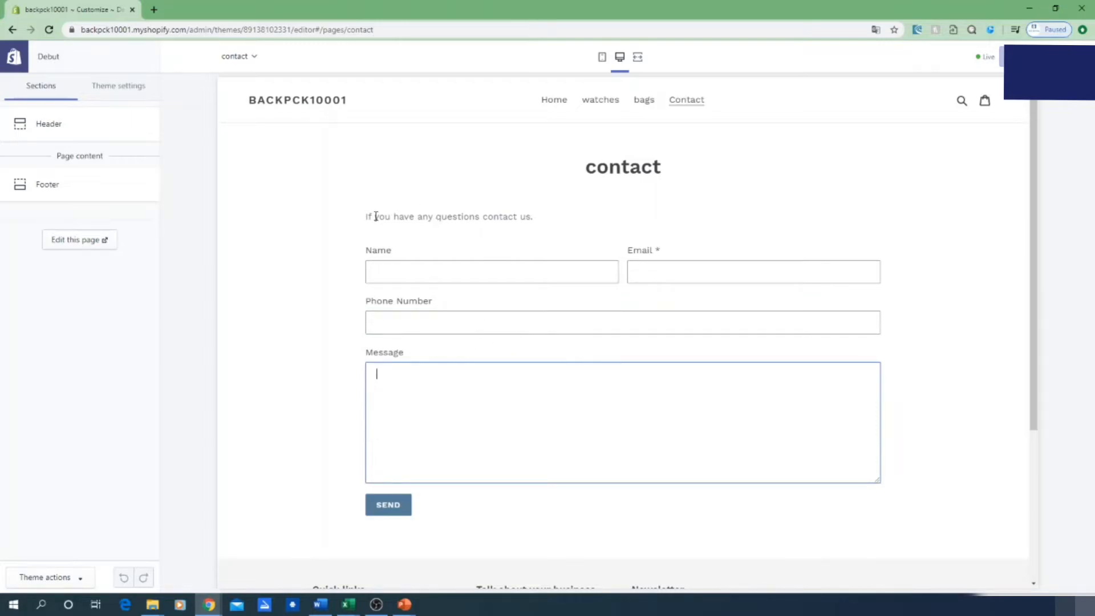
{"action": "left_click_drag", "start_coordinate": [366, 218], "coordinate": [378, 219]}
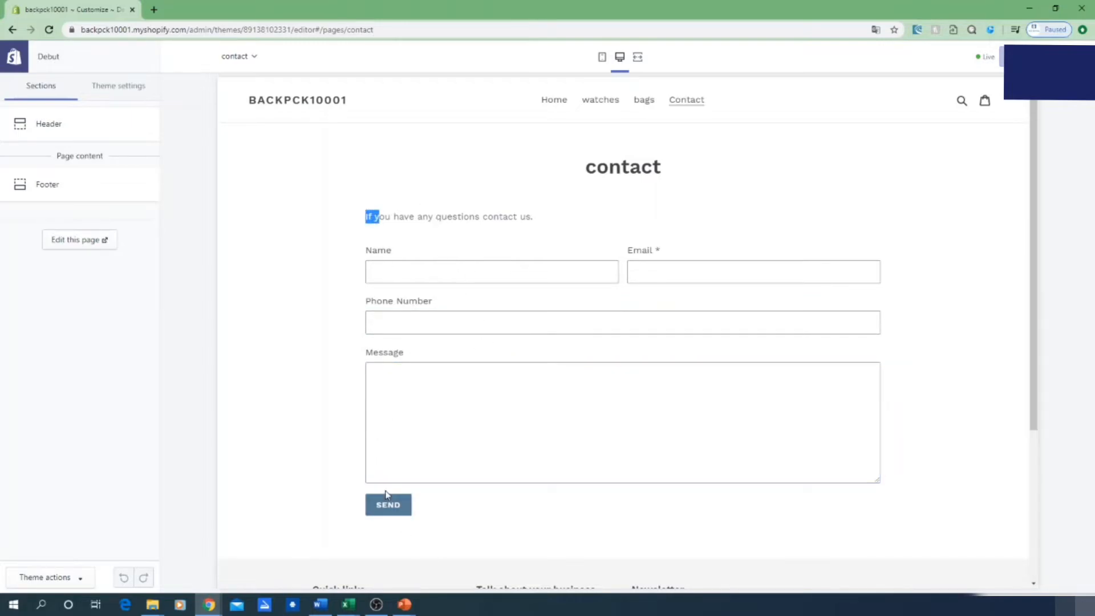
{"action": "left_click", "coordinate": [483, 530]}
{"action": "scroll", "coordinate": [425, 205], "scroll_direction": "down", "scroll_amount": 2}
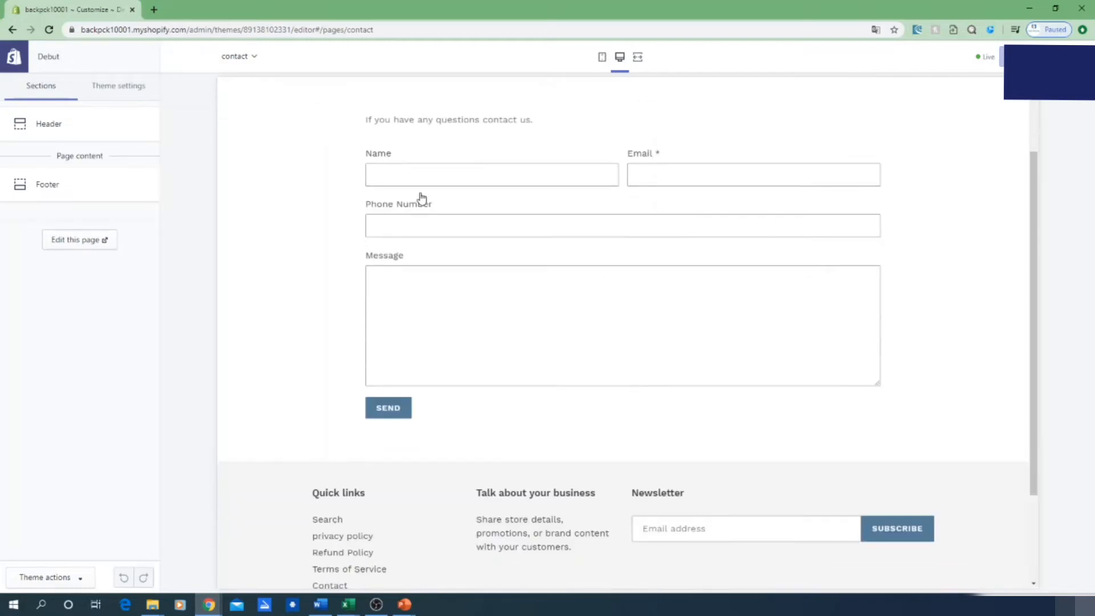
{"action": "scroll", "coordinate": [420, 200], "scroll_direction": "up", "scroll_amount": 2}
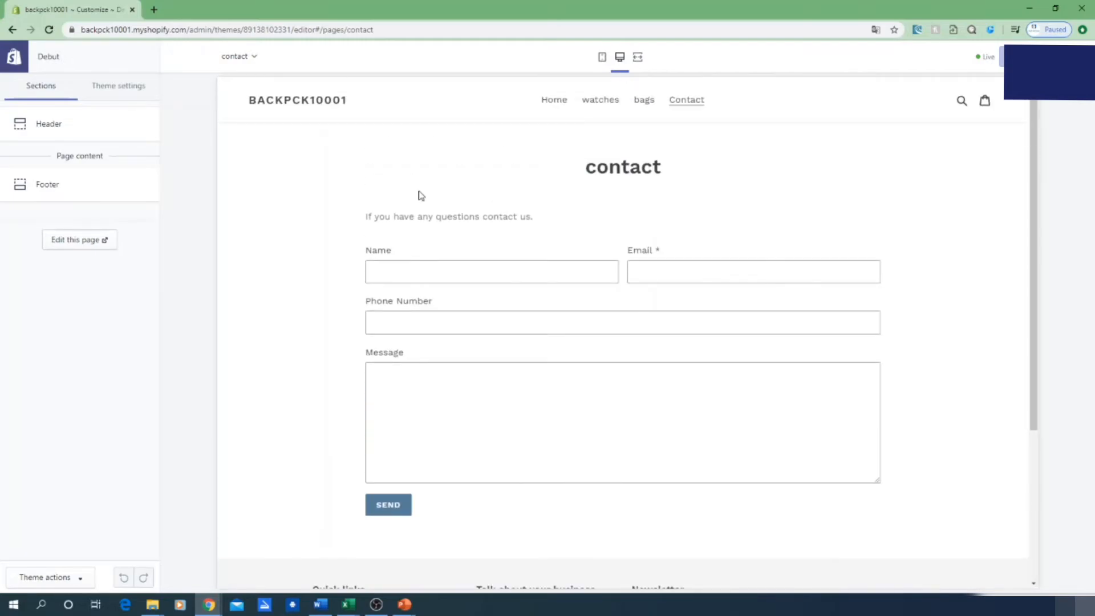
{"action": "left_click", "coordinate": [553, 100]}
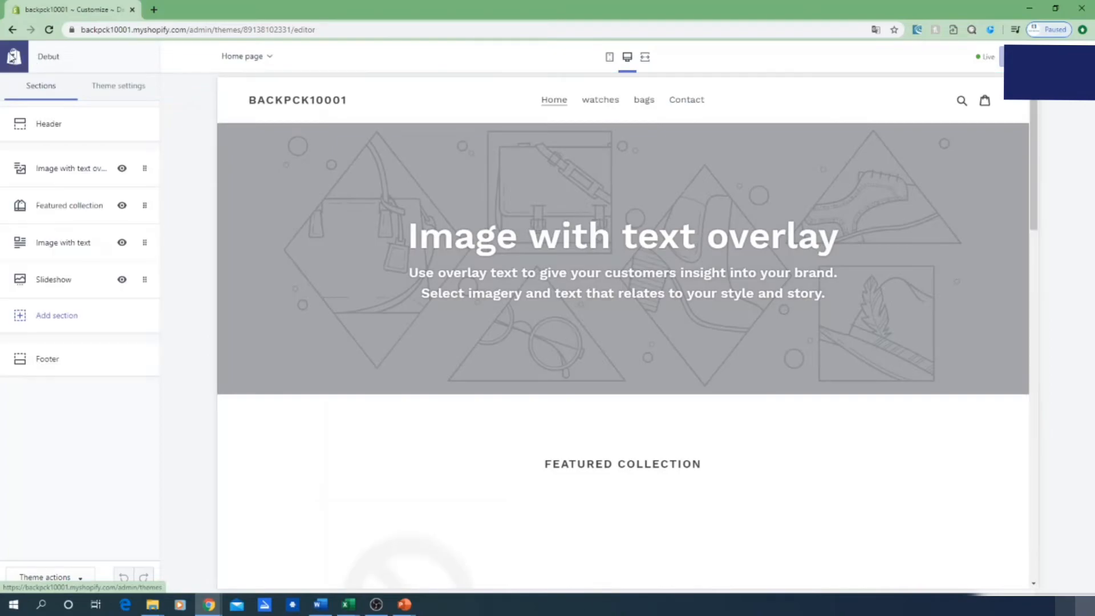
{"action": "left_click", "coordinate": [13, 59]}
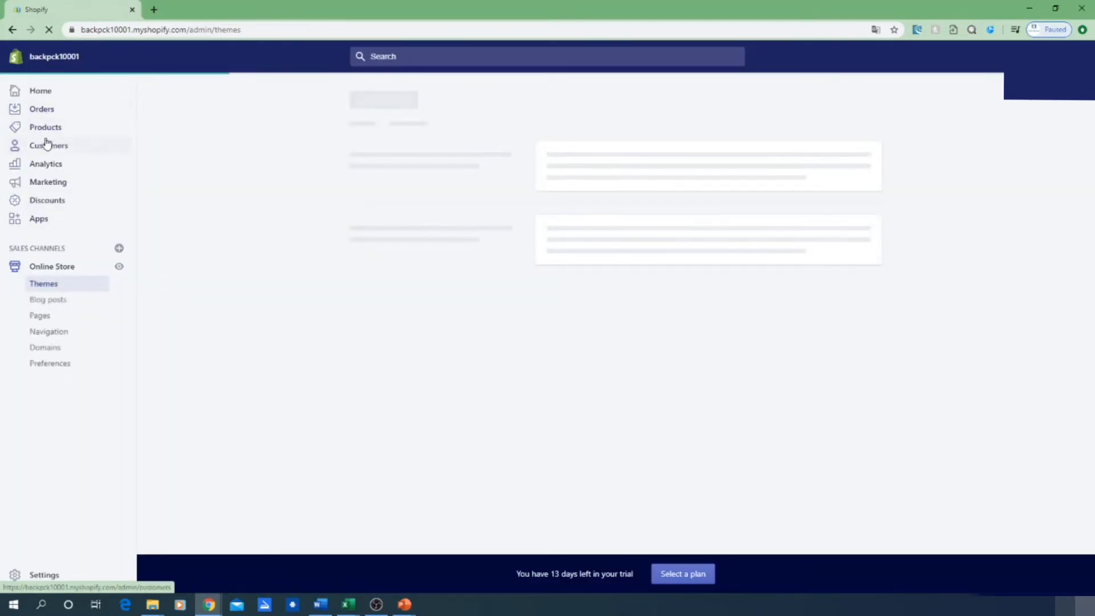
Review the contact page's settings, keep its template suffix at page.contact, and return to the page list
{"action": "left_click", "coordinate": [48, 317]}
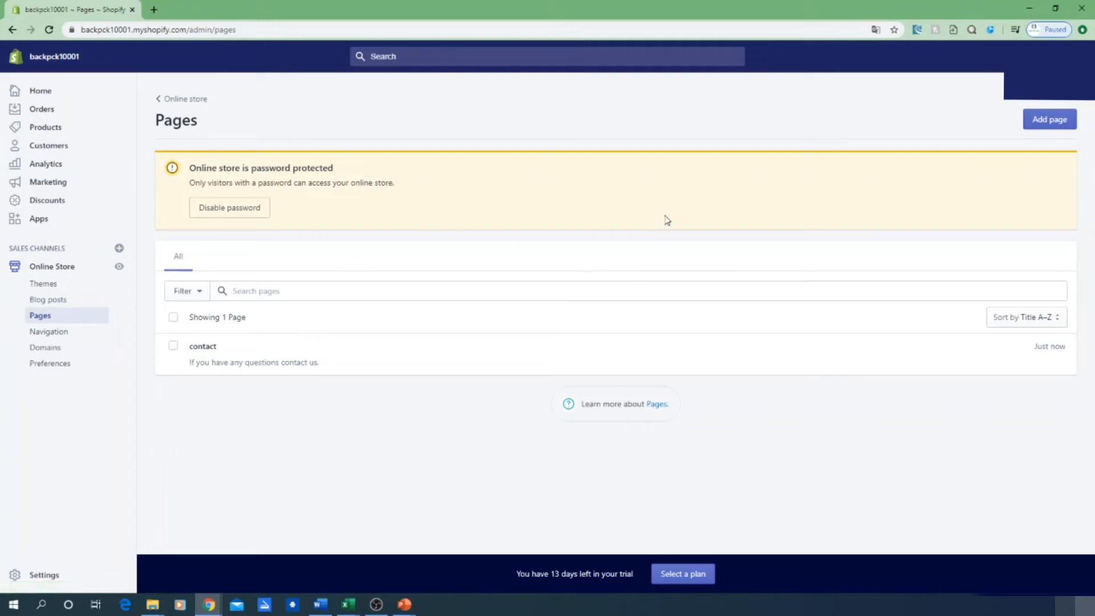
{"action": "left_click", "coordinate": [216, 356]}
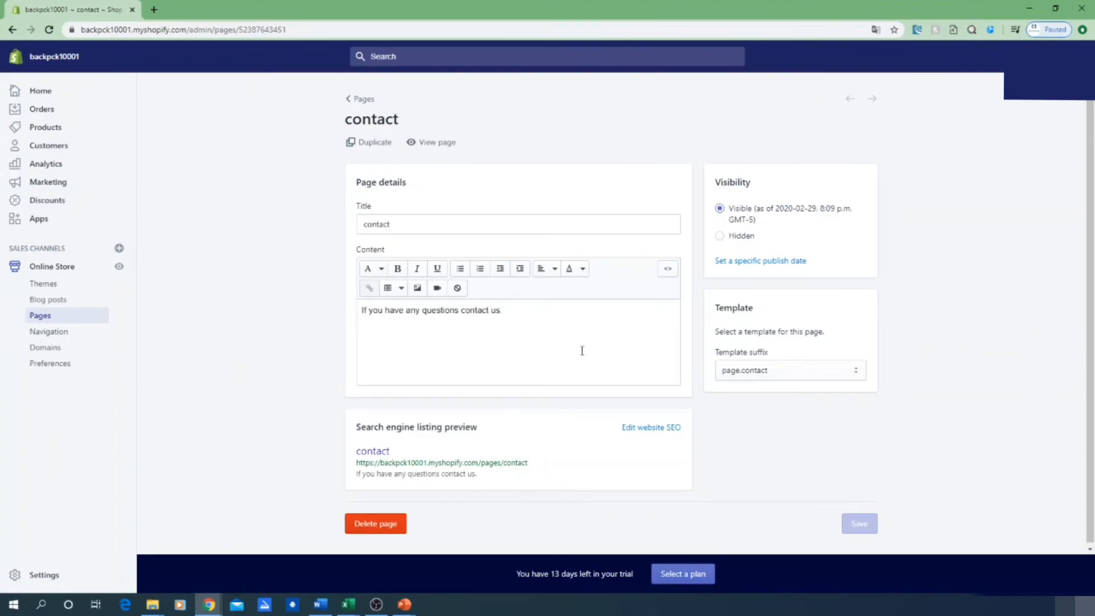
{"action": "left_click", "coordinate": [802, 372]}
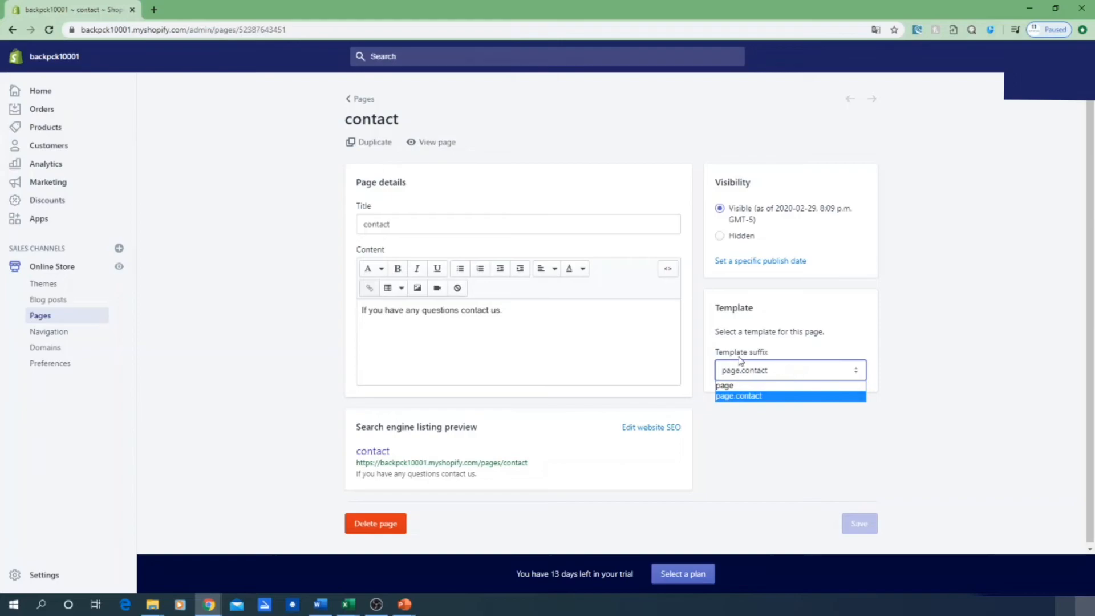
{"action": "left_click", "coordinate": [740, 398]}
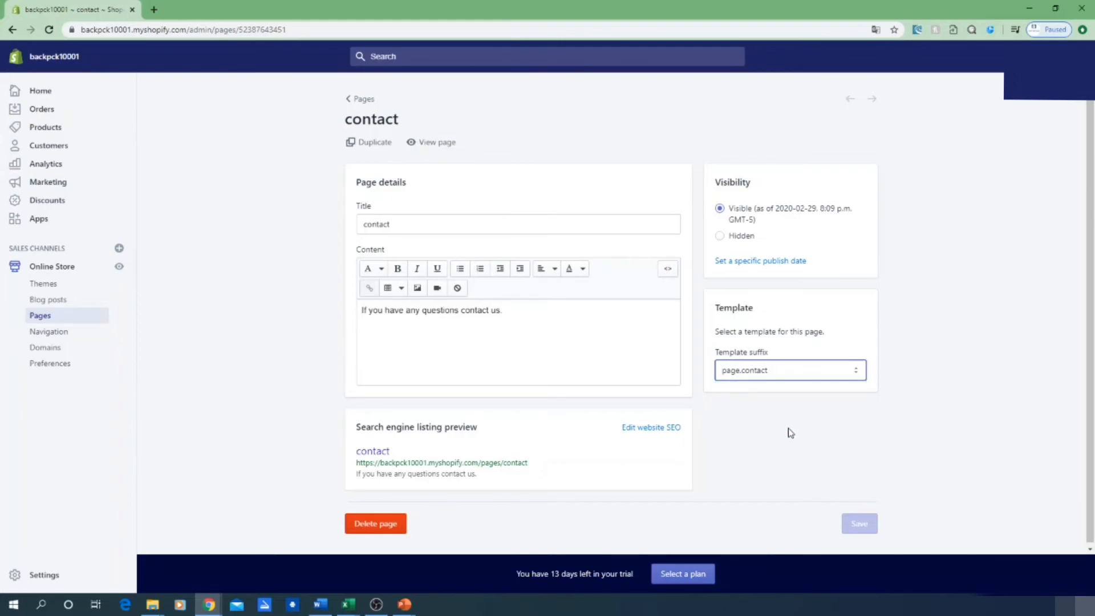
{"action": "left_click", "coordinate": [357, 107]}
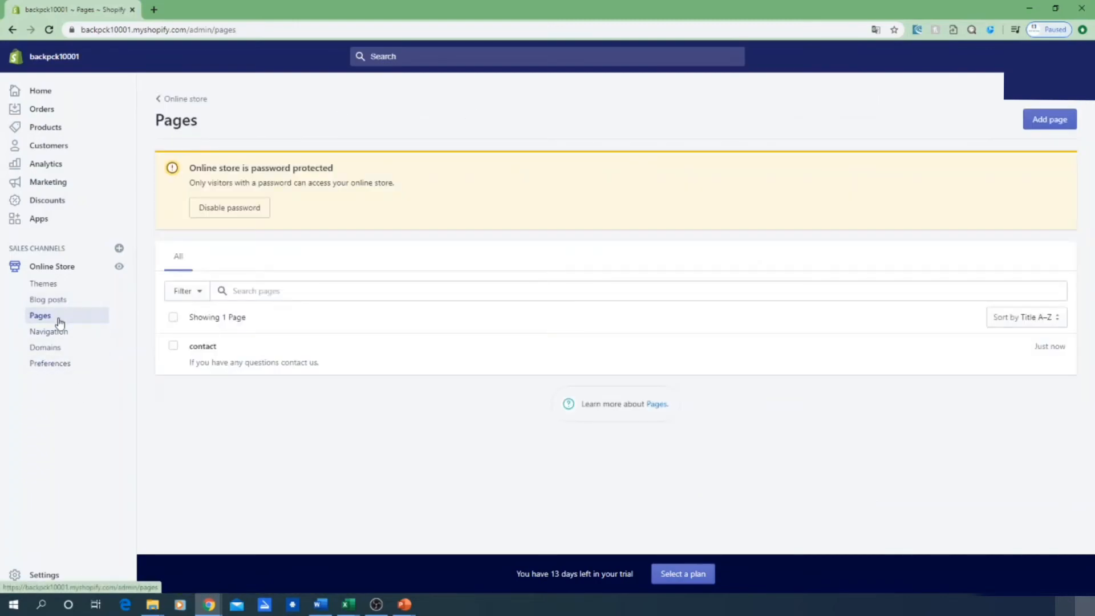
Add another item named "contact" to the Main menu, linked to the contact page
{"action": "left_click", "coordinate": [58, 337]}
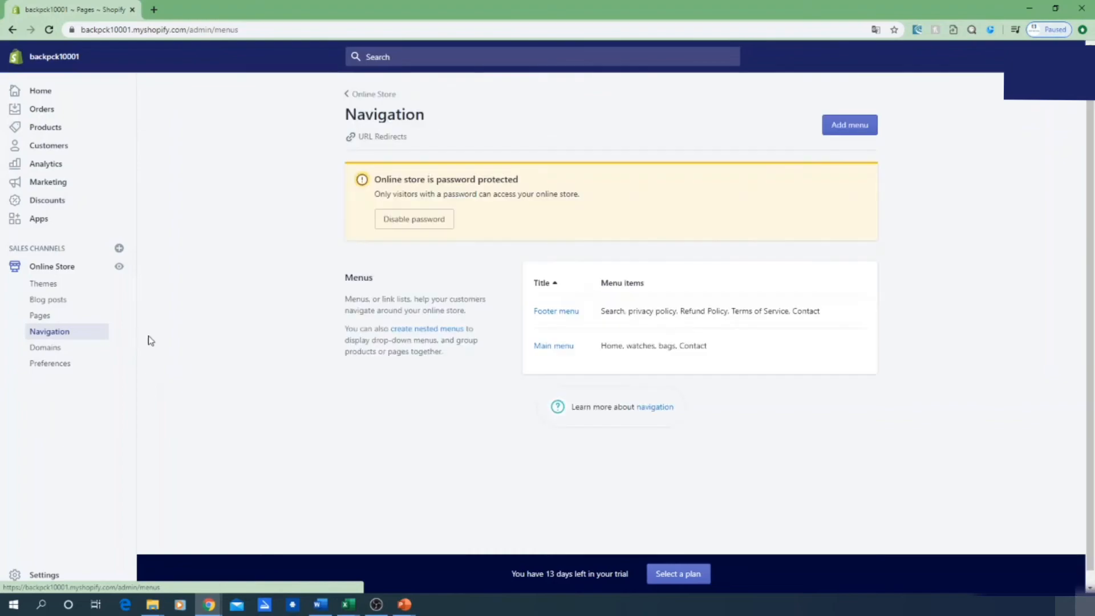
{"action": "left_click", "coordinate": [546, 347]}
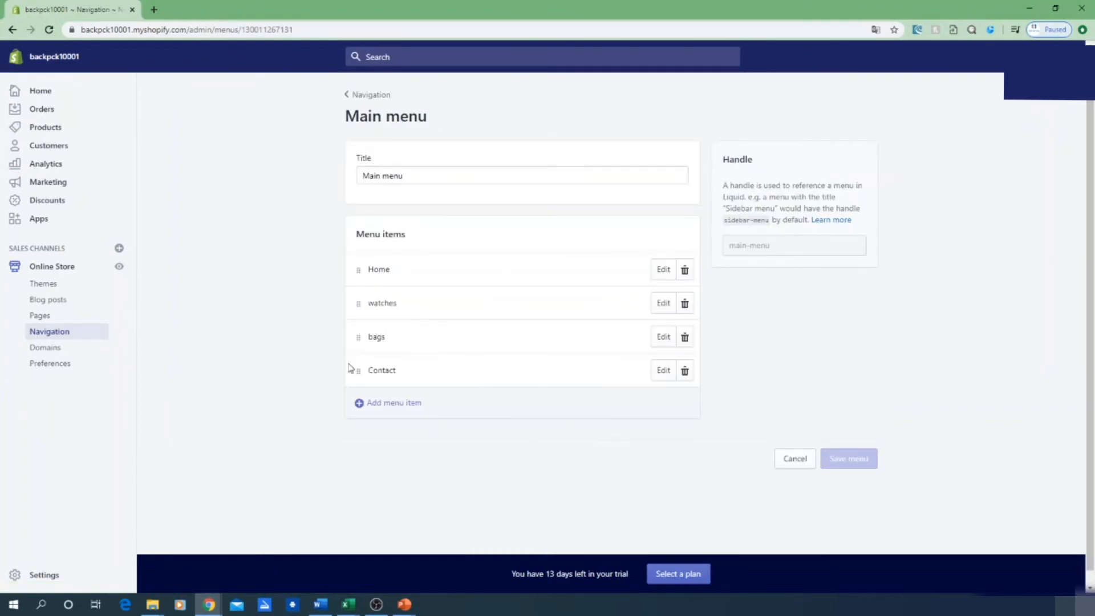
{"action": "left_click", "coordinate": [359, 403]}
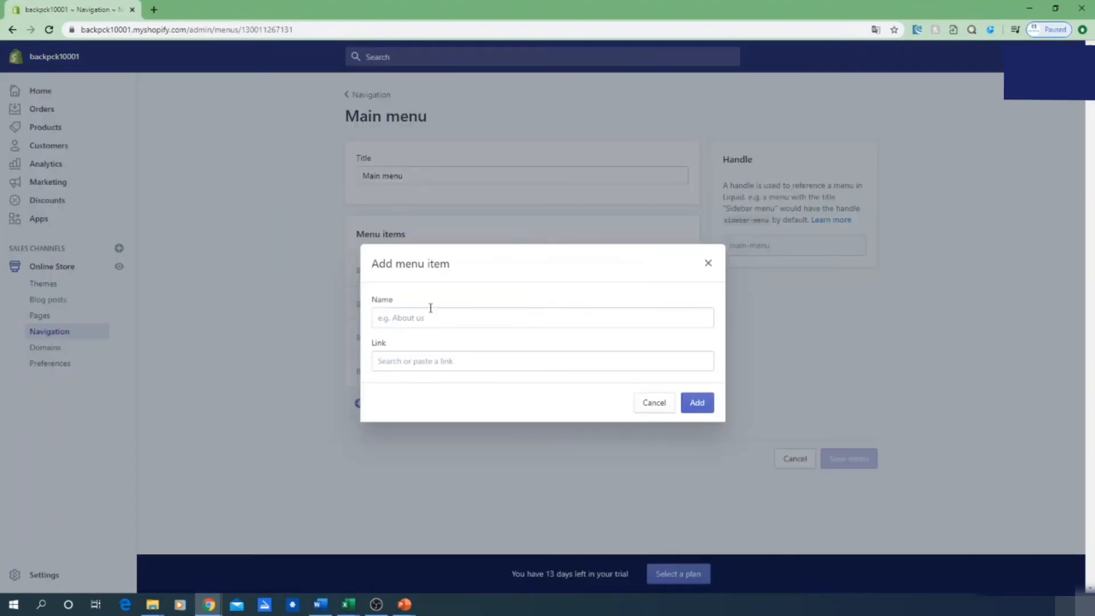
{"action": "left_click", "coordinate": [412, 359]}
{"action": "scroll", "coordinate": [428, 315], "scroll_direction": "down", "scroll_amount": 1}
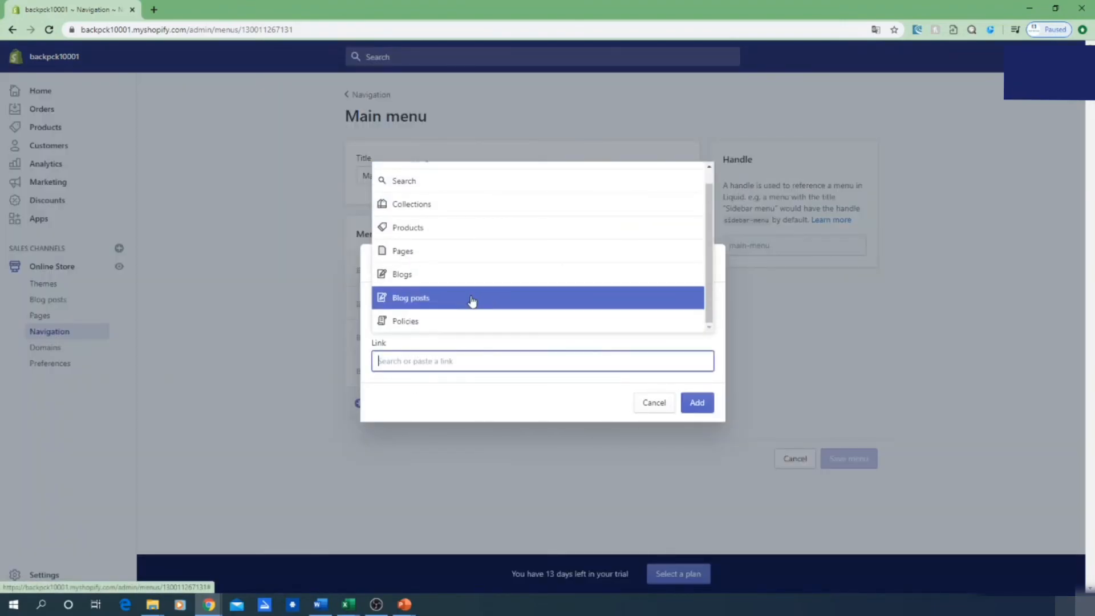
{"action": "left_click", "coordinate": [439, 255]}
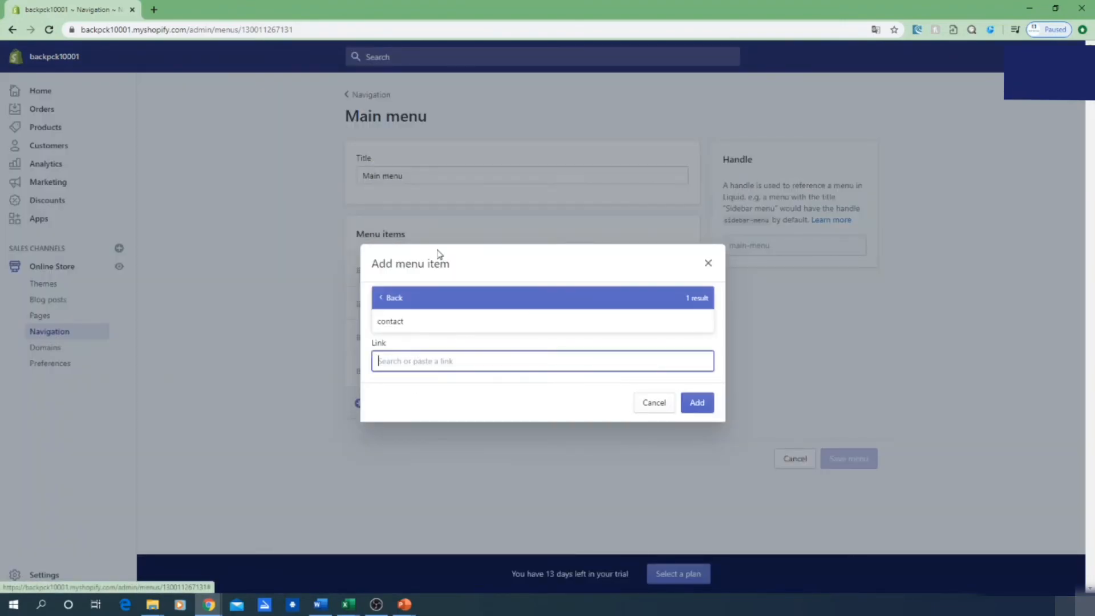
{"action": "left_click", "coordinate": [411, 322]}
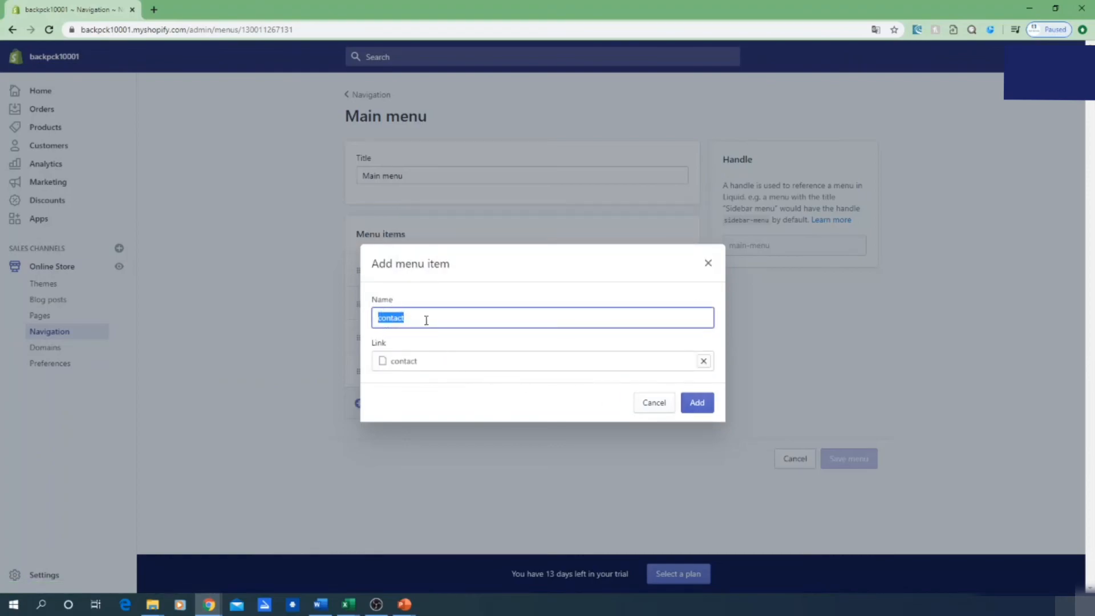
{"action": "left_click", "coordinate": [384, 319]}
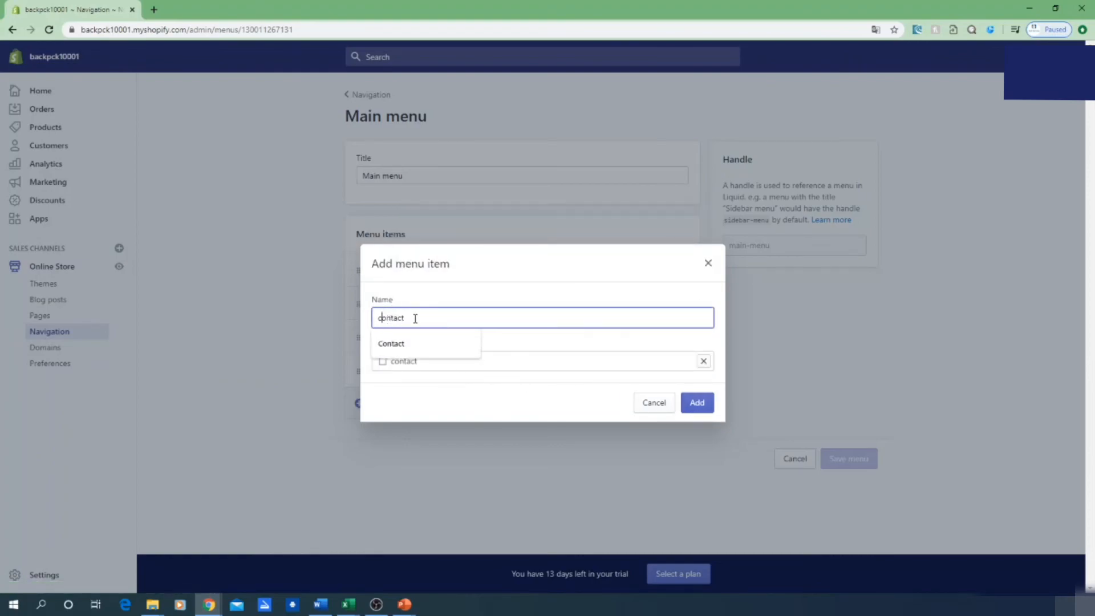
{"action": "left_click", "coordinate": [697, 403]}
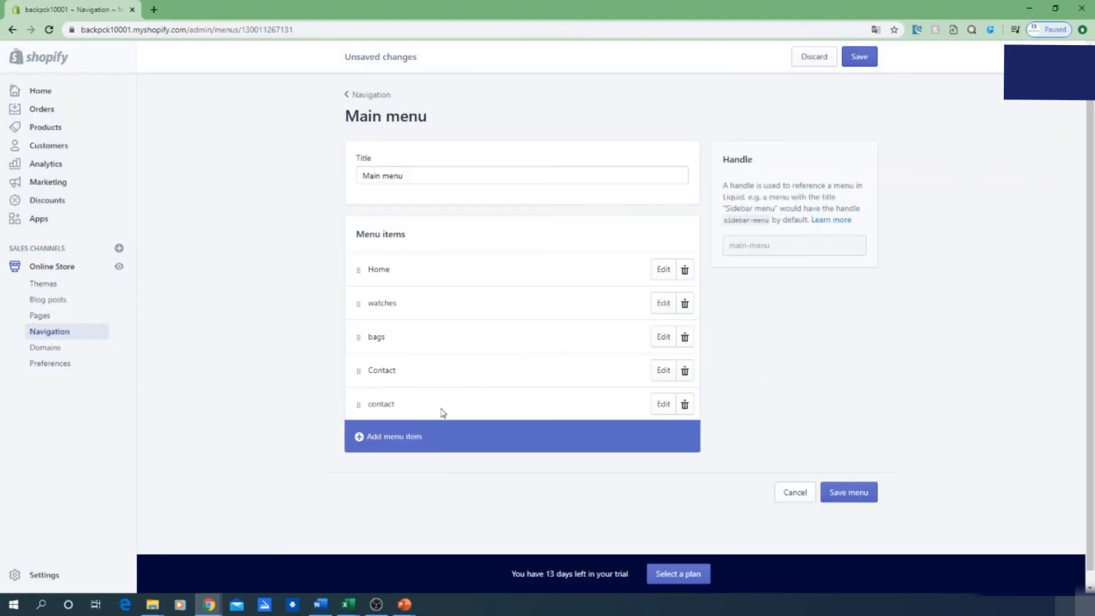
Remove the duplicate "contact" item from the Main menu and go to the store's themes
{"action": "left_click", "coordinate": [684, 404]}
{"action": "left_click", "coordinate": [685, 188]}
{"action": "left_click", "coordinate": [51, 283]}
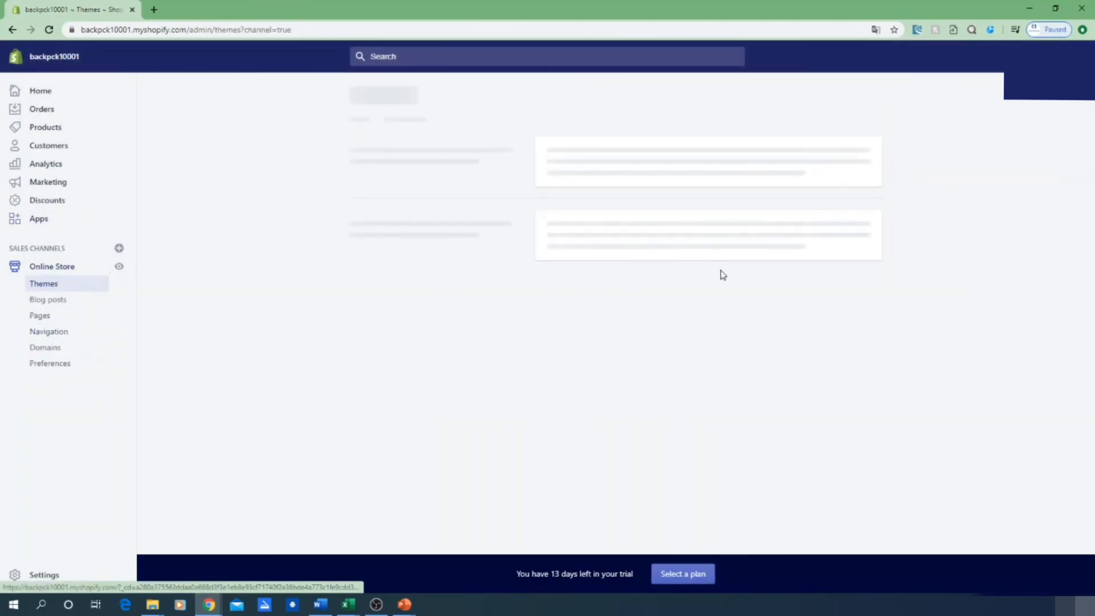